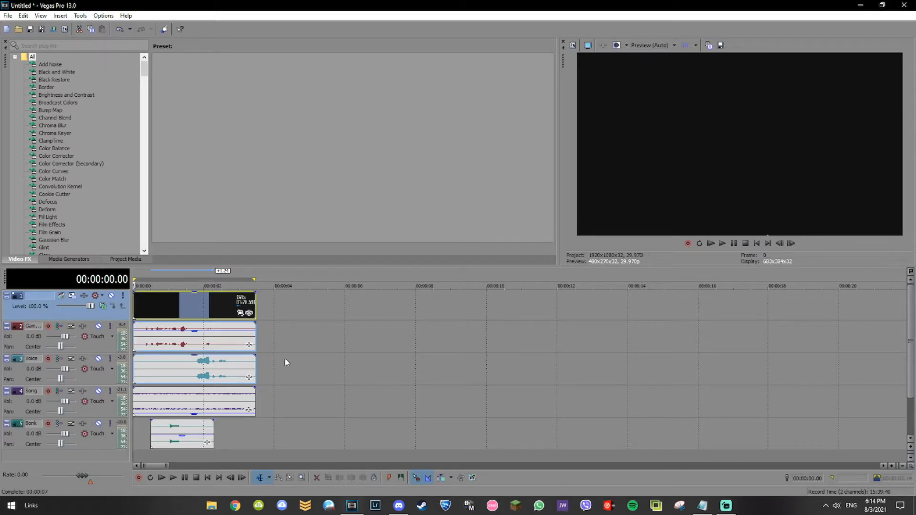
scroll(262, 322, up, 2)
click(170, 305)
drag(171, 306, 172, 329)
click(173, 339)
click(194, 370)
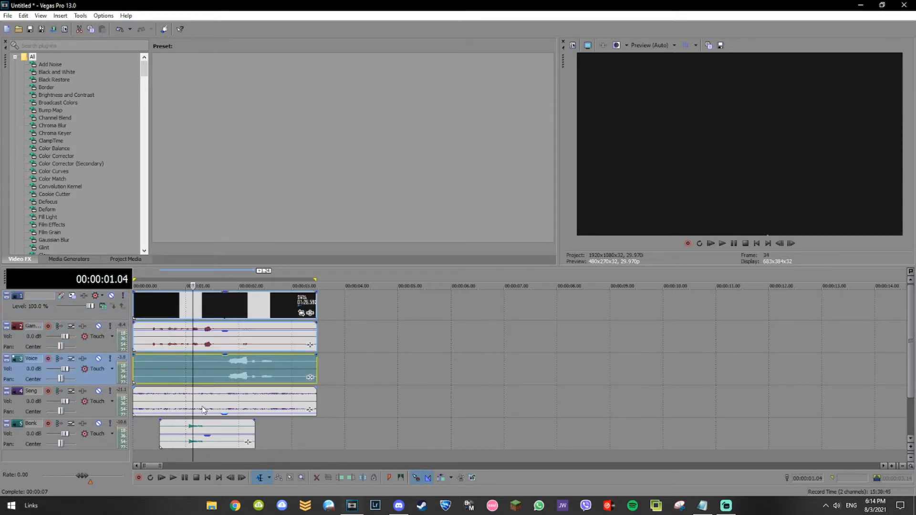
click(203, 407)
click(202, 433)
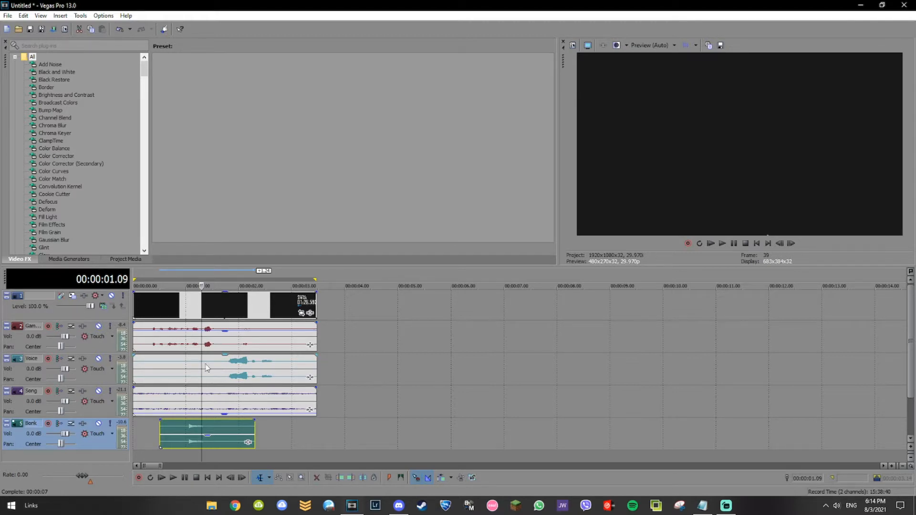
- Play the Game Audio track on its own from the start of the timeline, and turn its solo off
click(135, 336)
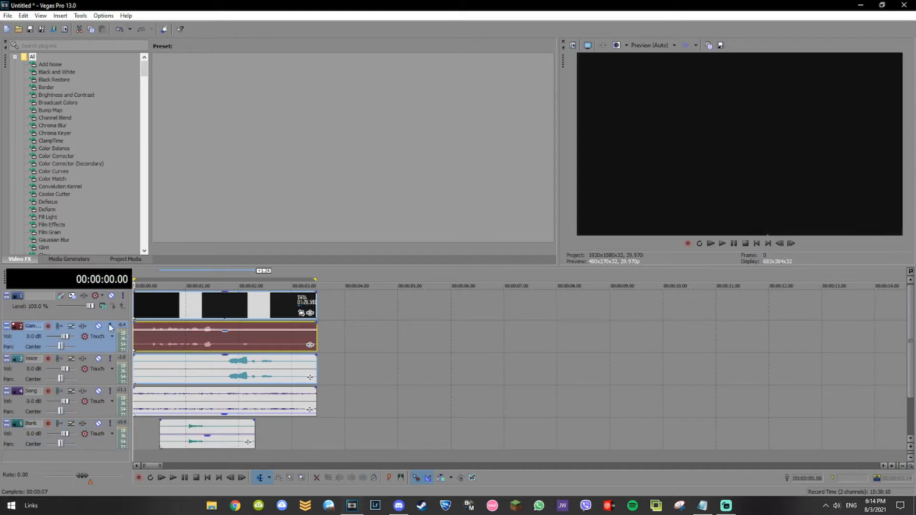
click(110, 327)
key(space)
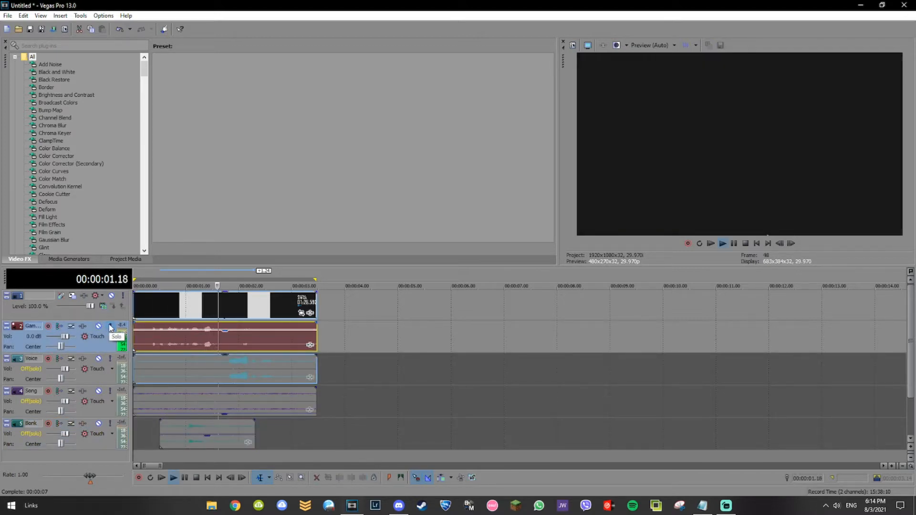
key(space)
click(110, 326)
- Solo the Voice track to hear it alone, and restore all tracks after stopping playback
click(110, 358)
key(space)
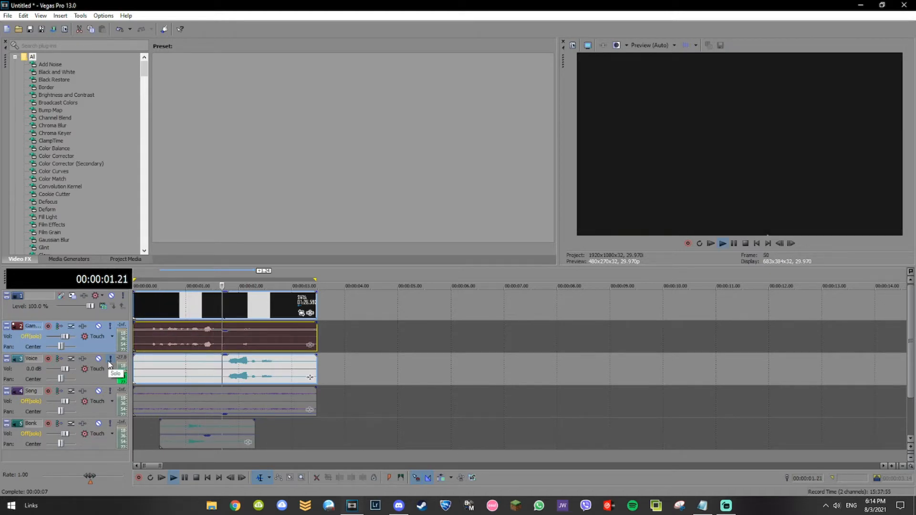
key(space)
click(110, 359)
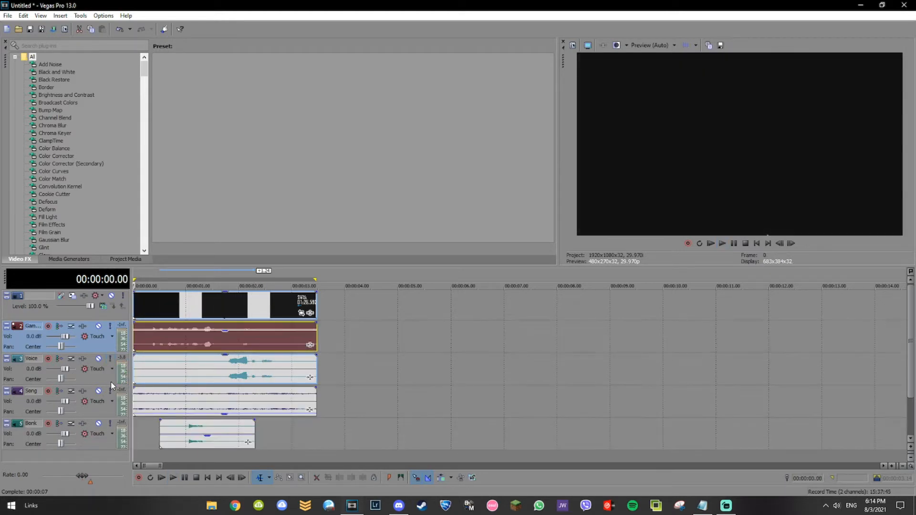
- Listen to the Song track in solo, and release its solo once playback is stopped
click(110, 391)
key(space)
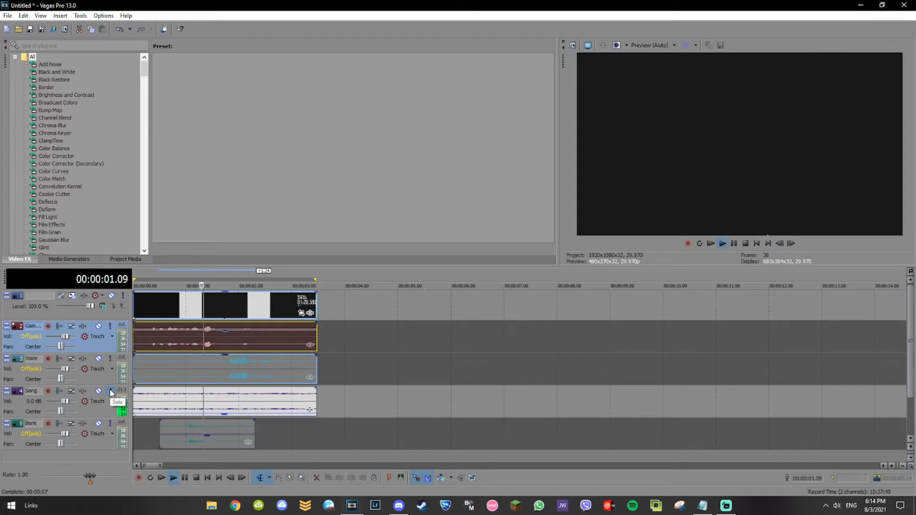
key(space)
click(110, 391)
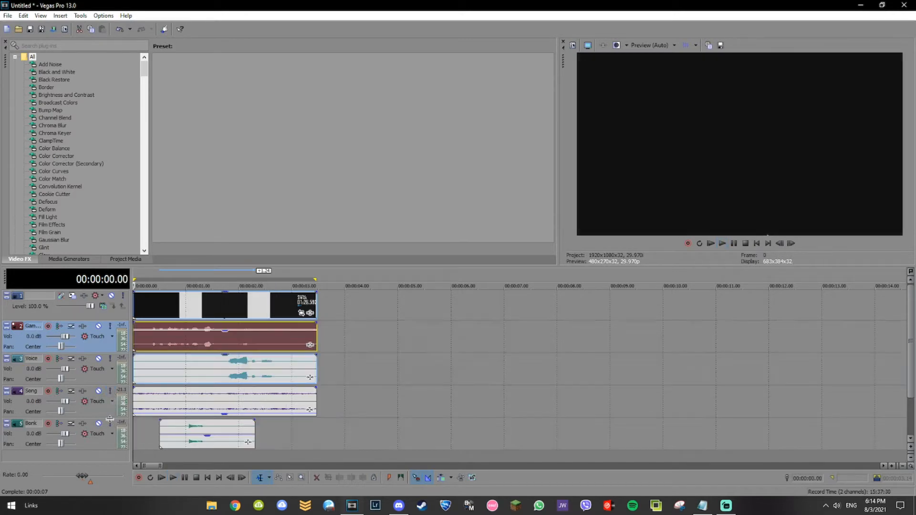
- Listen to the Bonk track in solo, and play all the tracks together from the start of the timeline
click(111, 424)
key(space)
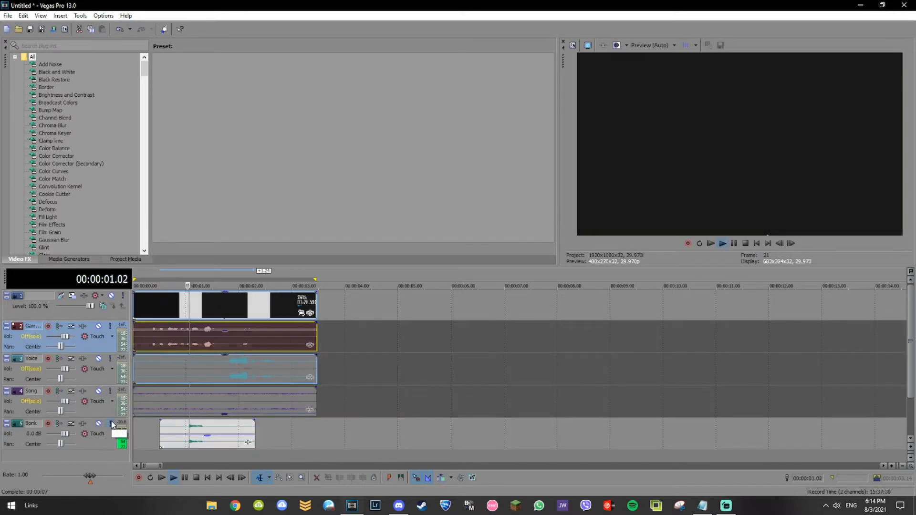
click(112, 424)
key(space)
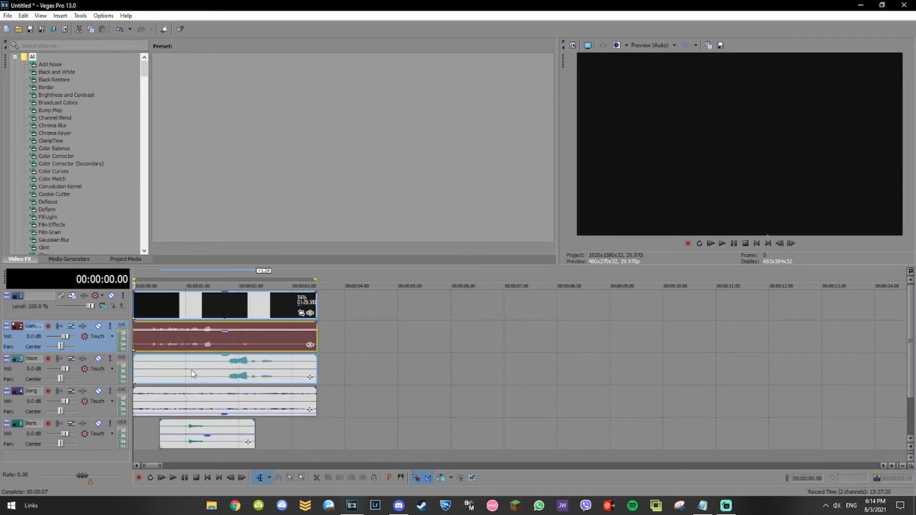
key(space)
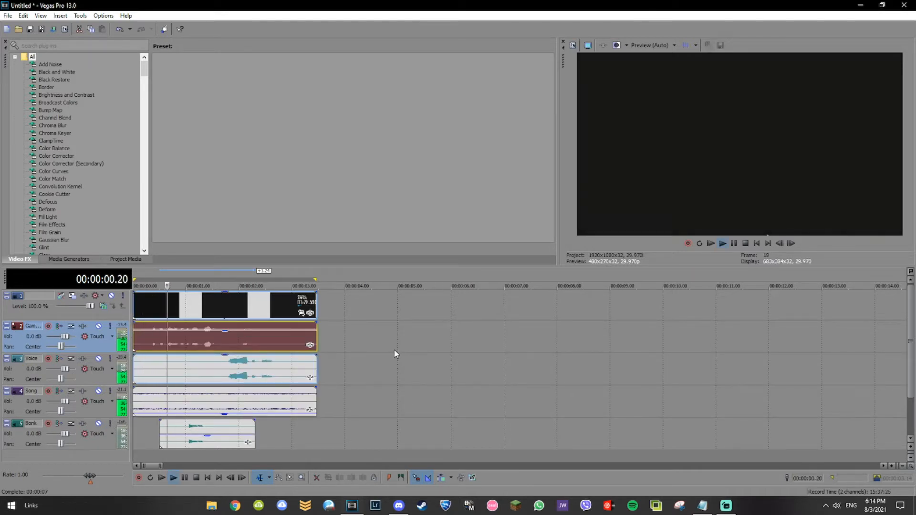
key(space)
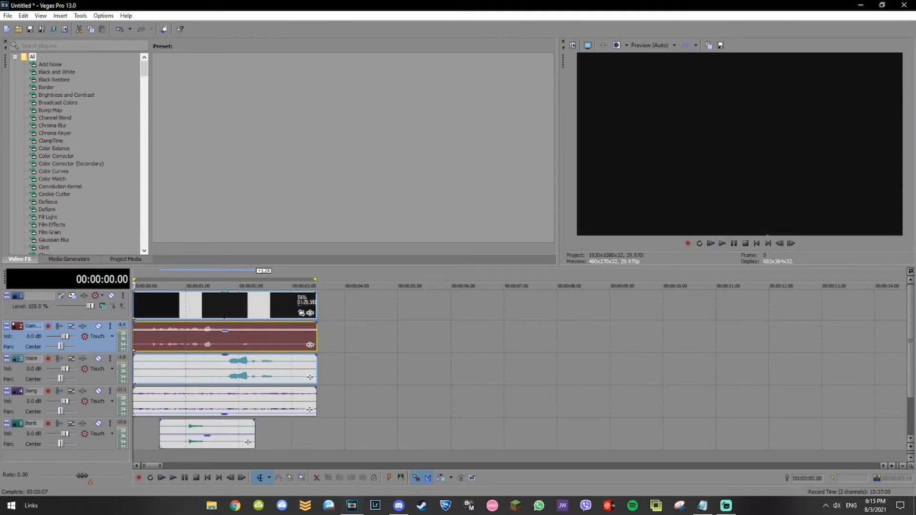
- Bring up the Master Bus through an audio assignable FX with no plug-ins, and open the Mixing Console from it
click(61, 16)
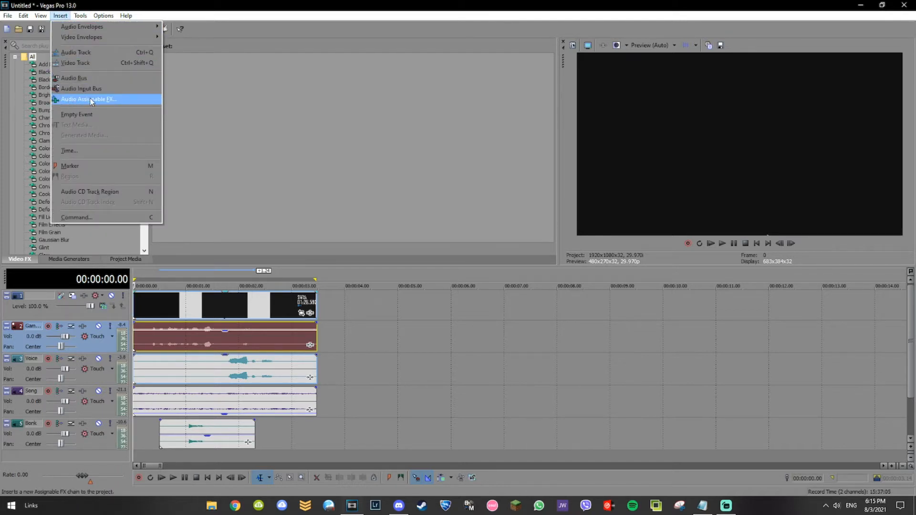
click(108, 101)
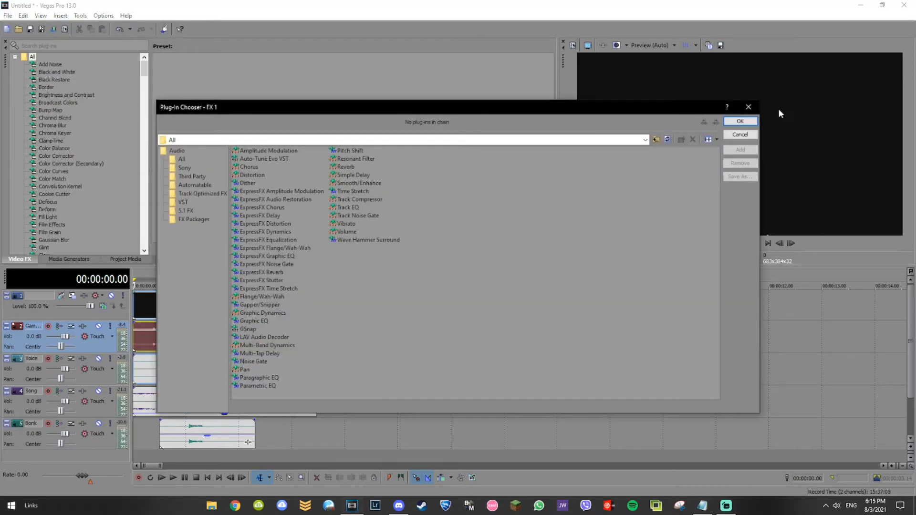
click(738, 122)
drag(292, 148, 249, 137)
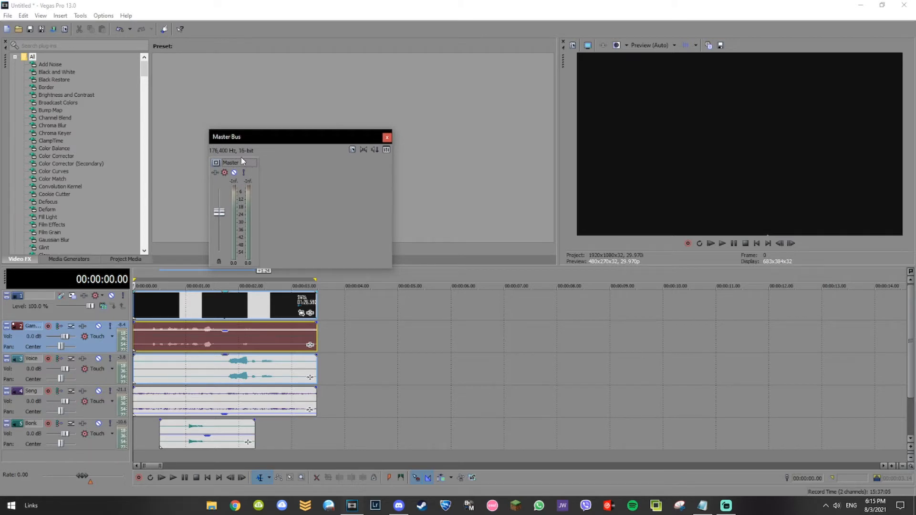
click(386, 151)
drag(370, 116, 341, 84)
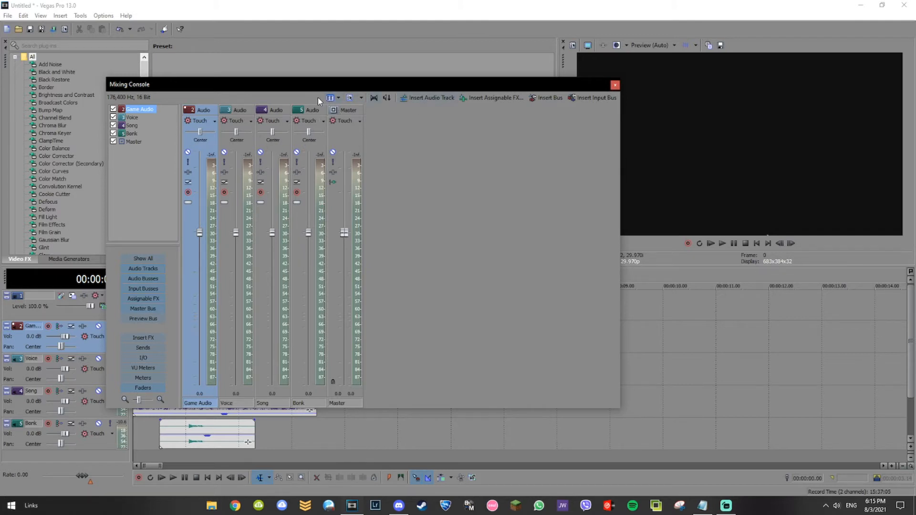
- Hide the Master channel in the Mixing Console and insert four audio buses, A to D
click(113, 141)
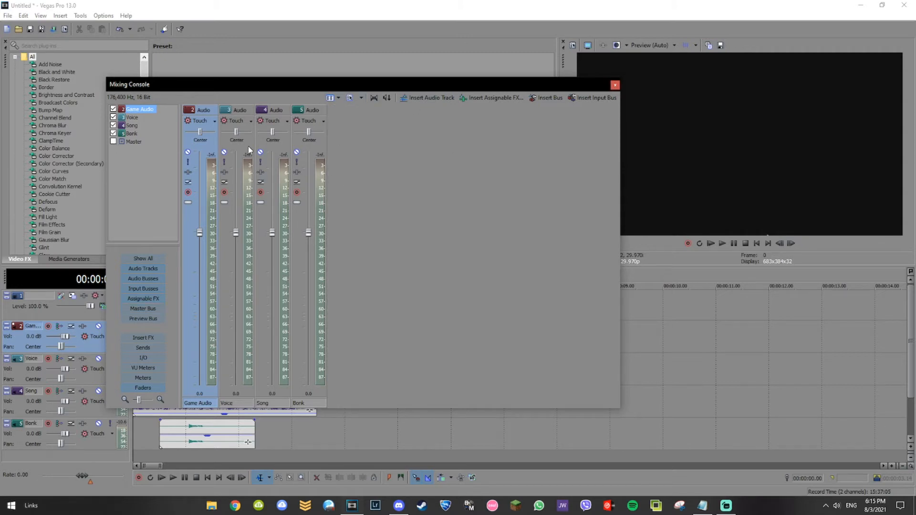
drag(172, 85, 141, 70)
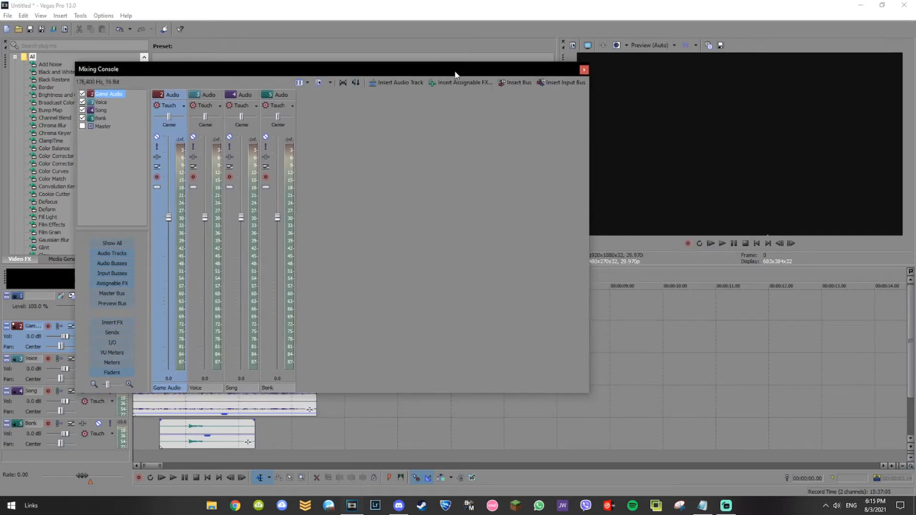
drag(454, 74, 485, 76)
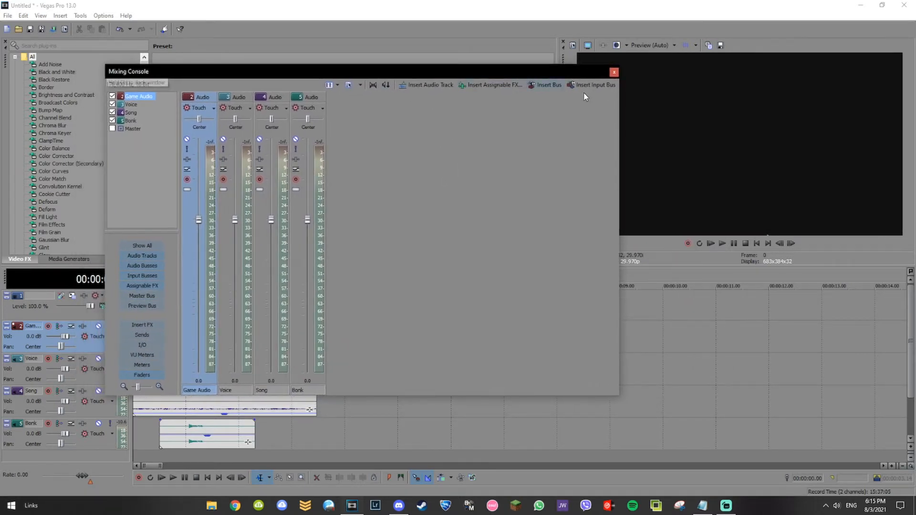
click(555, 84)
click(554, 84)
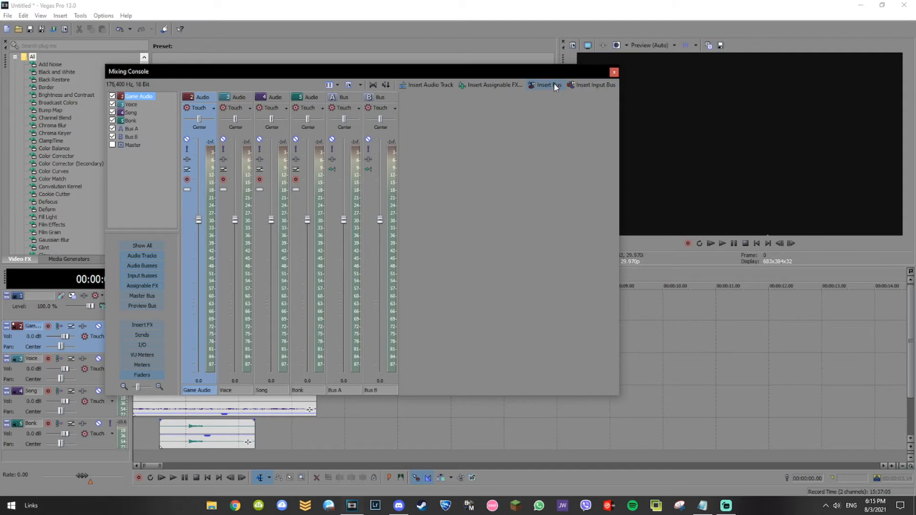
click(554, 84)
click(554, 84)
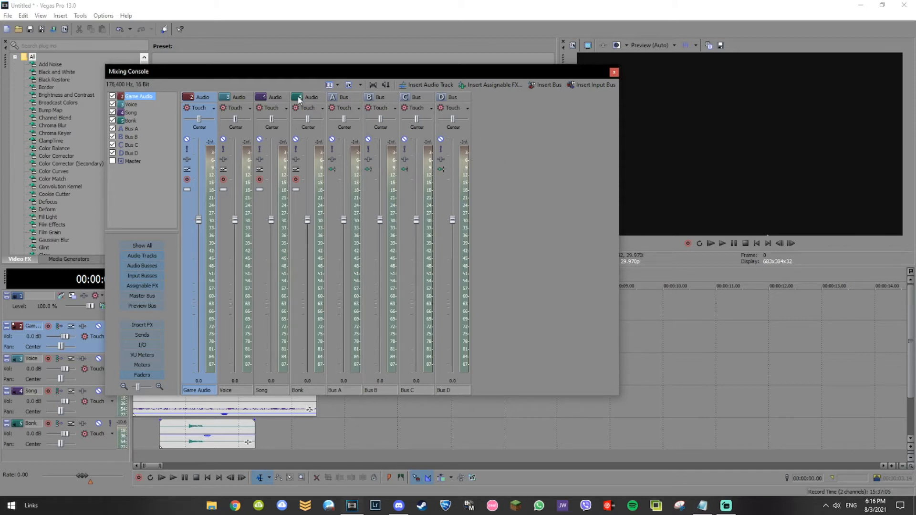
- Route the output of the Game Audio track to Bus A
click(145, 161)
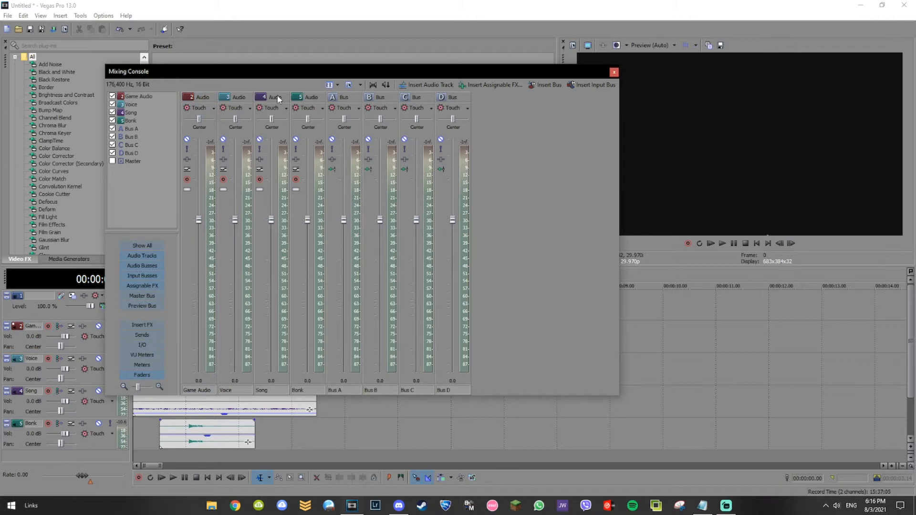
right_click(136, 96)
click(153, 96)
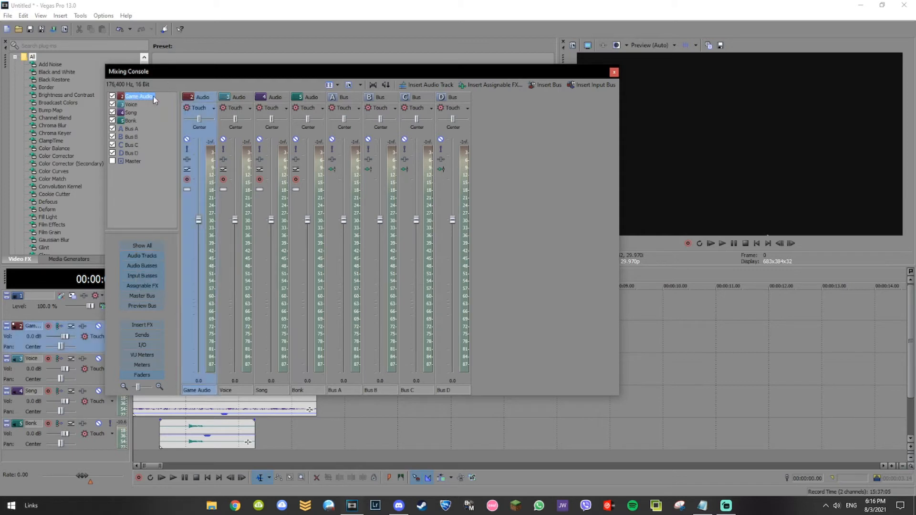
right_click(146, 96)
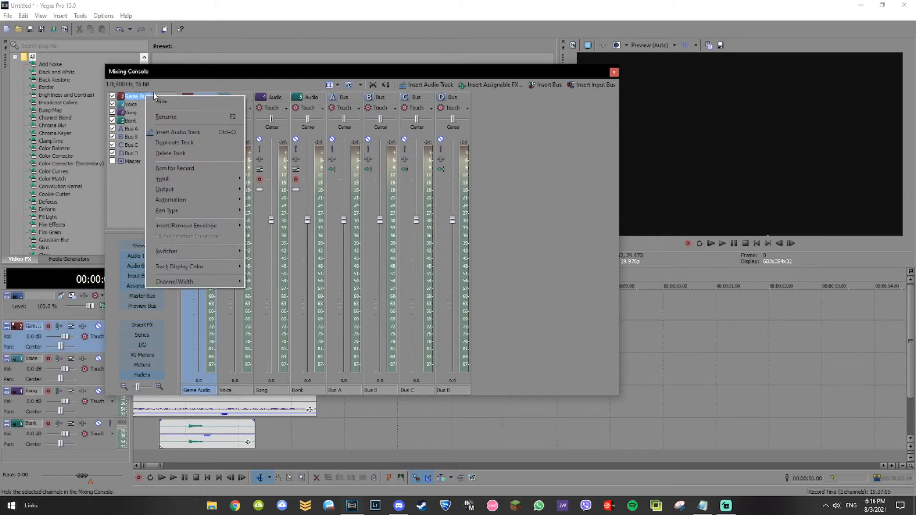
mouse_move(171, 189)
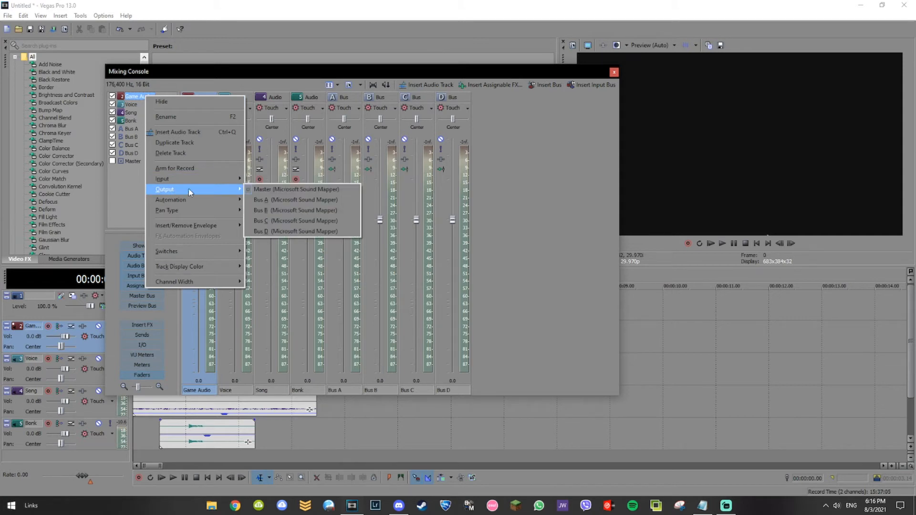
click(276, 201)
click(148, 194)
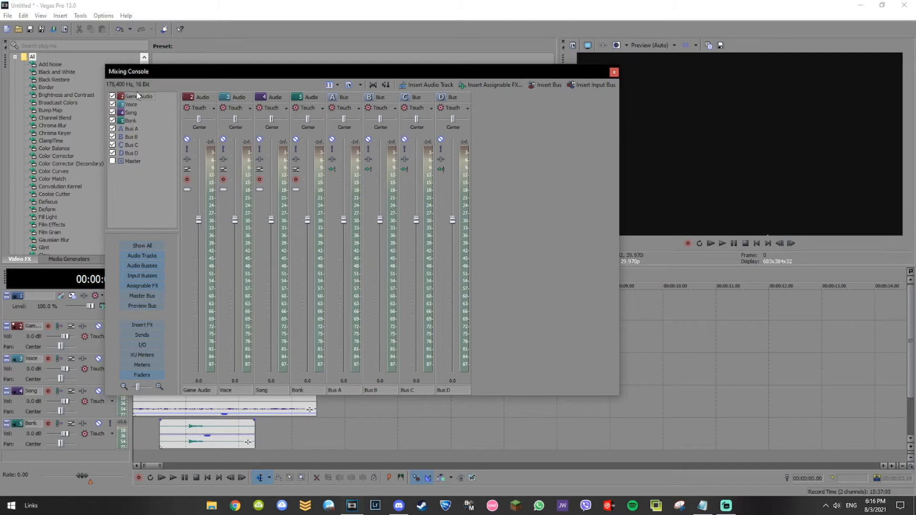
- Route the output of the Voice track to Bus B
right_click(151, 104)
right_click(140, 104)
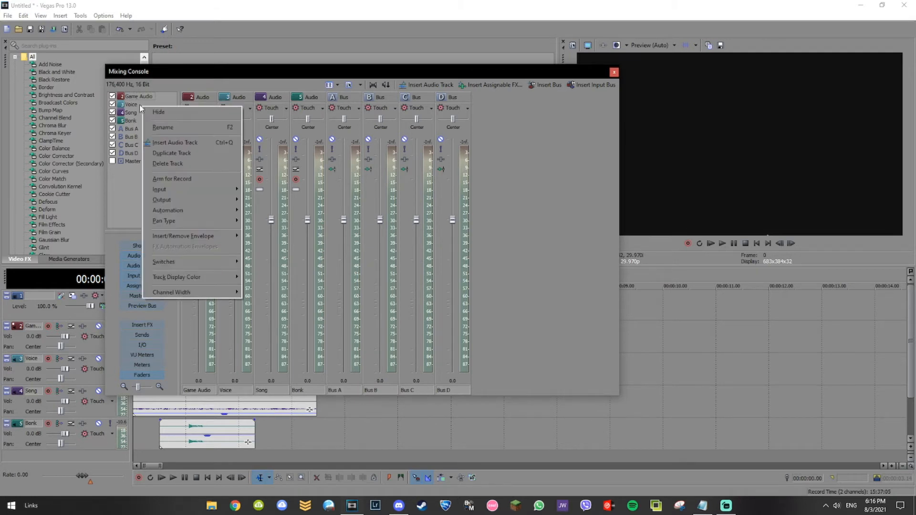
mouse_move(165, 197)
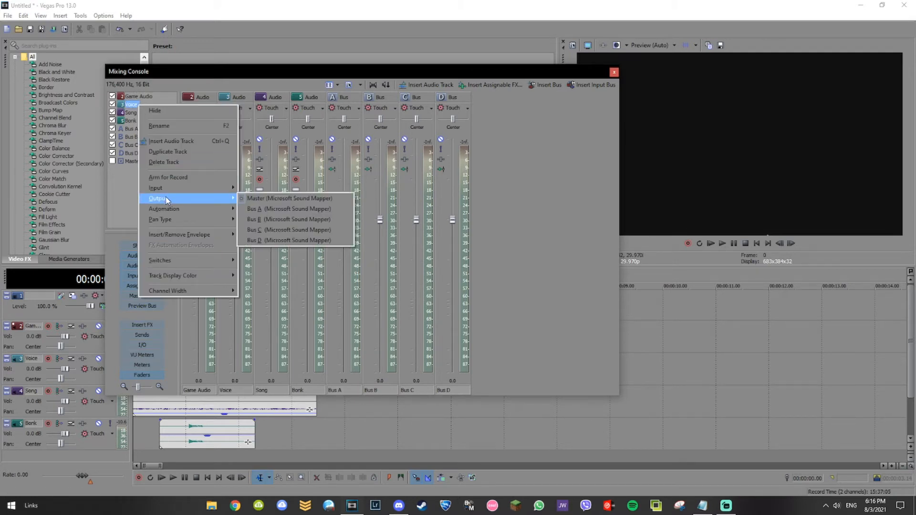
click(276, 219)
- Route the output of the Song track to Bus C and the output of the Bonk track to Bus D
right_click(137, 115)
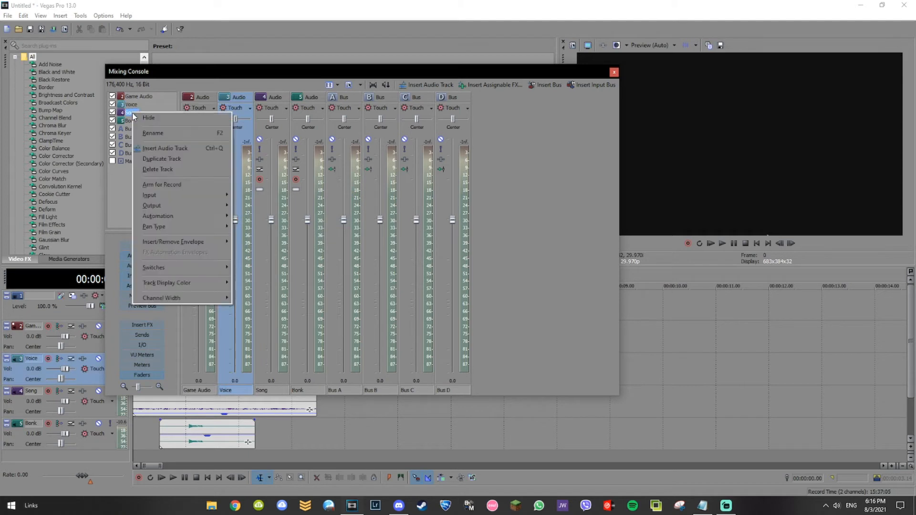
mouse_move(158, 207)
click(254, 237)
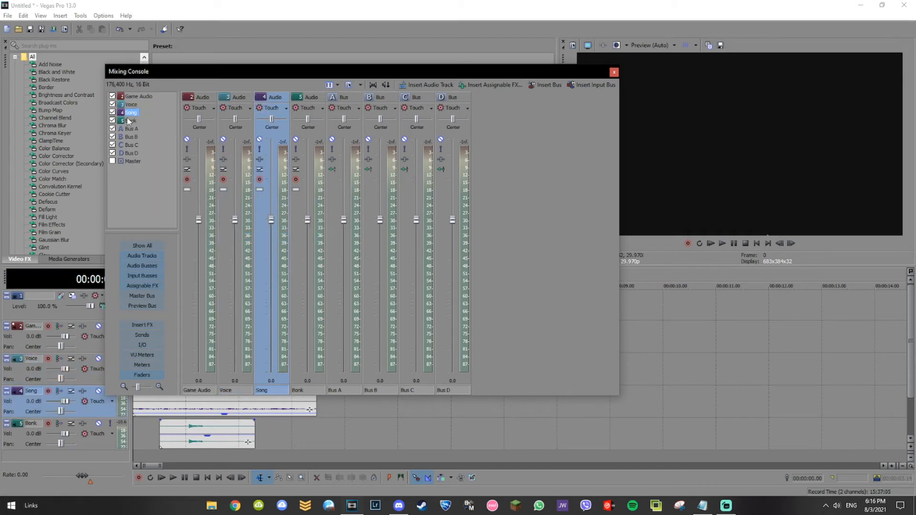
right_click(132, 121)
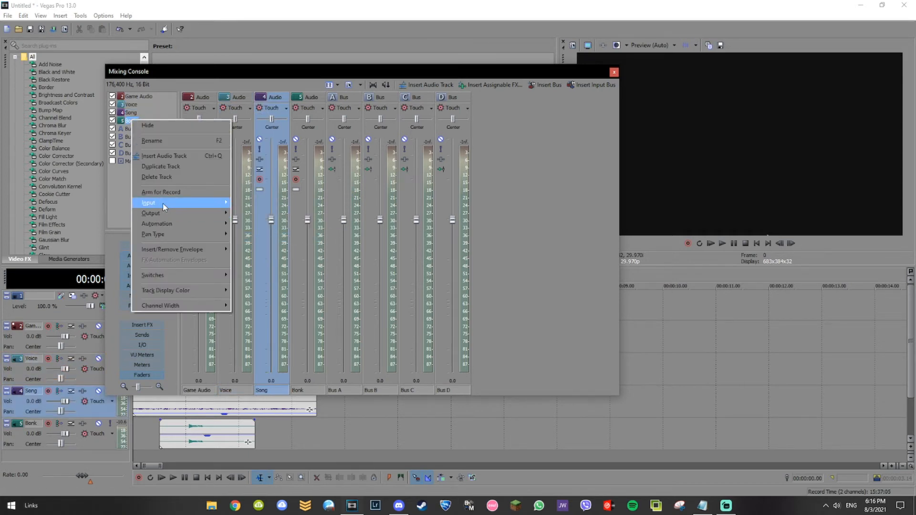
mouse_move(159, 213)
click(263, 256)
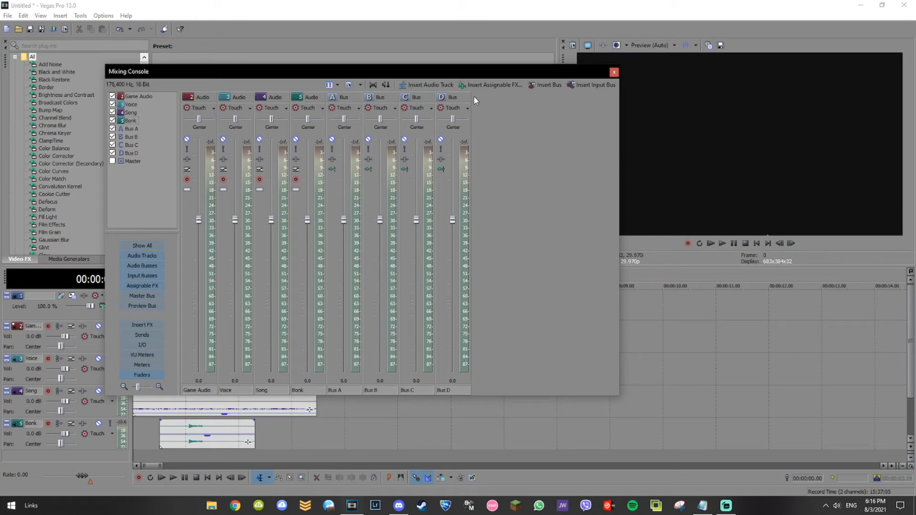
- Check the options of Bus A and close the Mixing Console
right_click(135, 128)
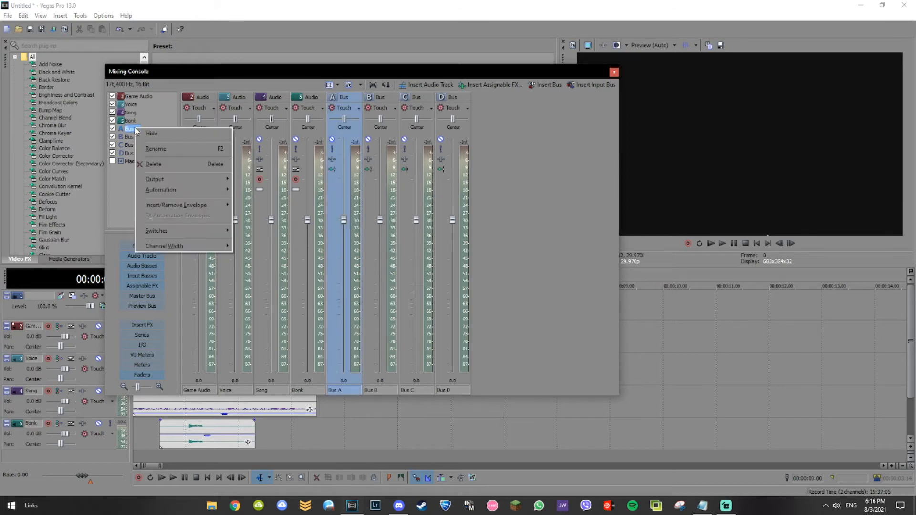
click(162, 154)
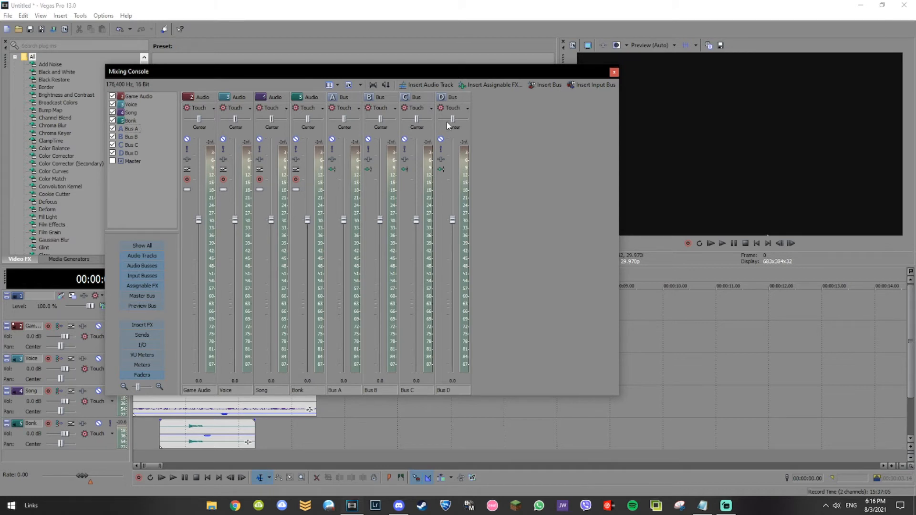
click(614, 73)
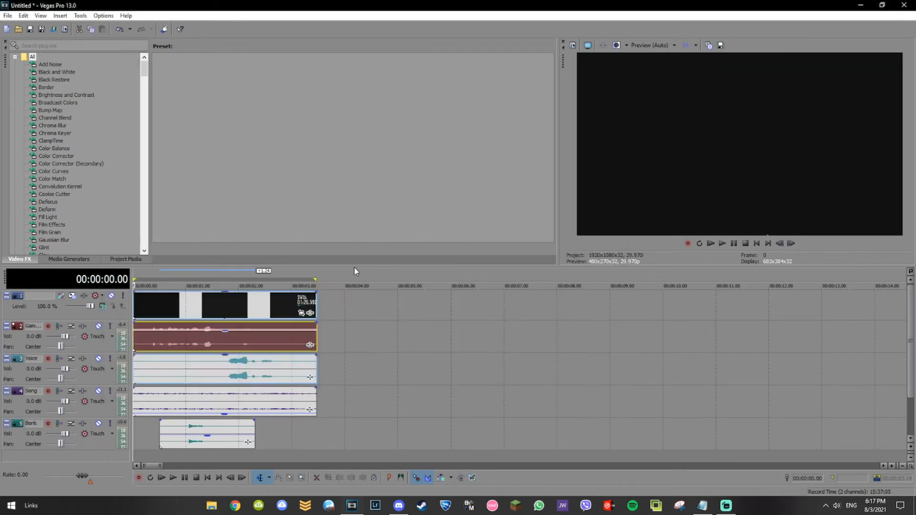
- Open the Render As settings and choose the HD 1080-60i YUV template under Video for Windows (*.avi)
mouse_move(316, 281)
mouse_down()
mouse_move(324, 282)
mouse_move(317, 284)
mouse_up()
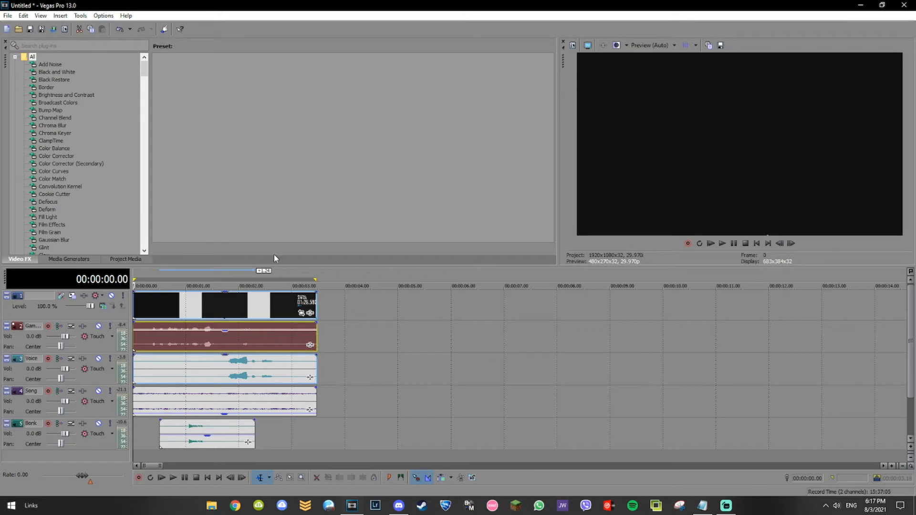
click(54, 30)
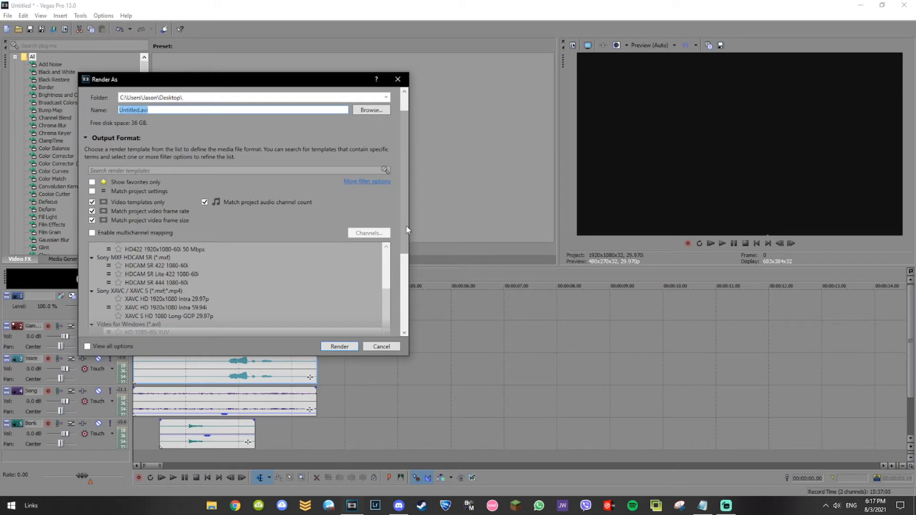
scroll(408, 230, down, 2)
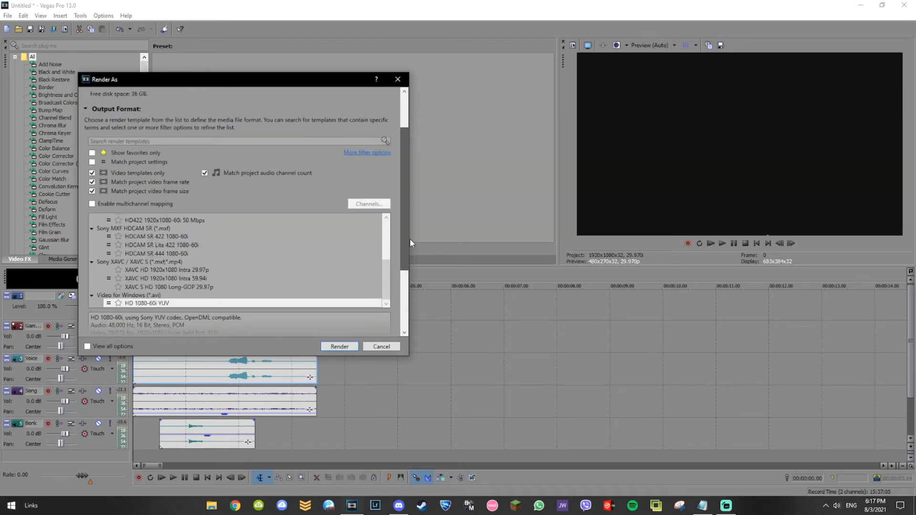
scroll(408, 208, down, 4)
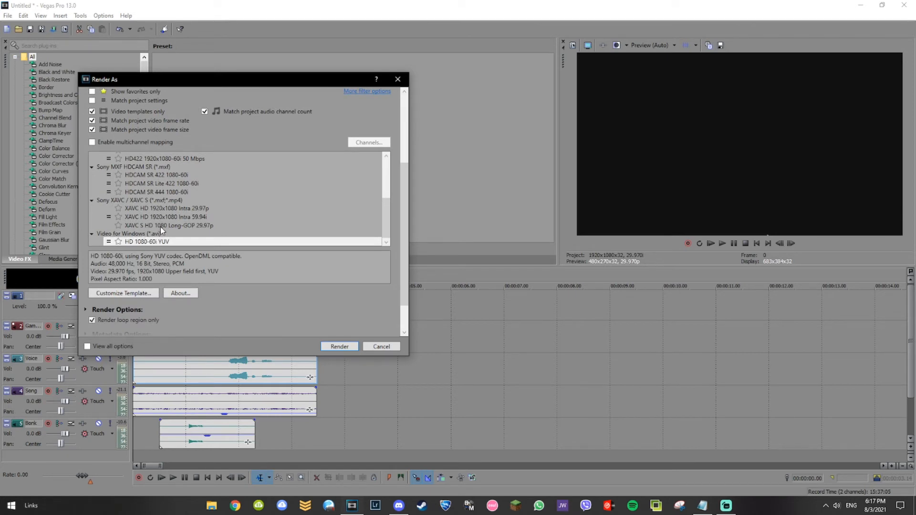
click(154, 241)
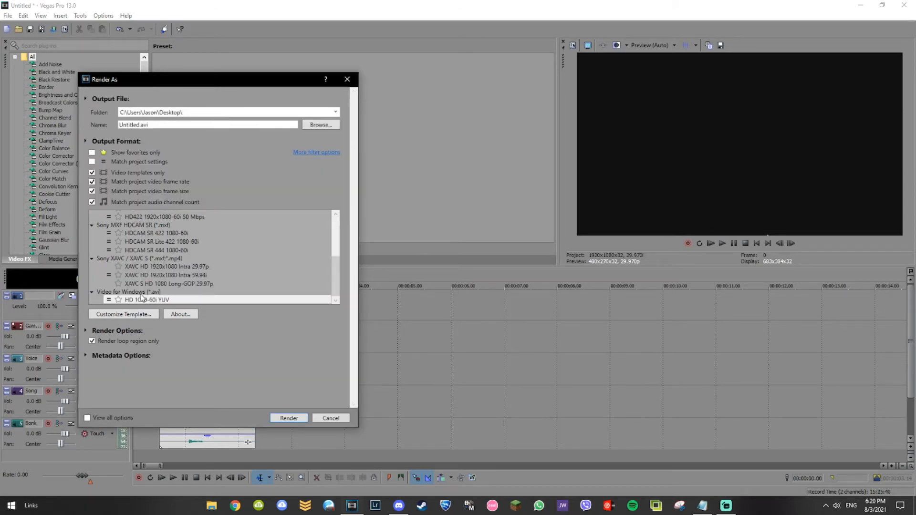
click(170, 301)
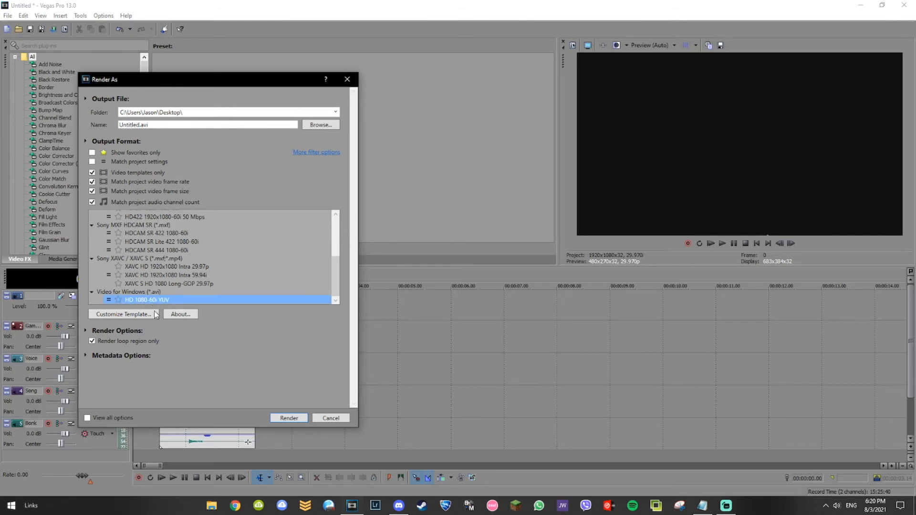
- Show all render options and enable multichannel mapping
click(88, 418)
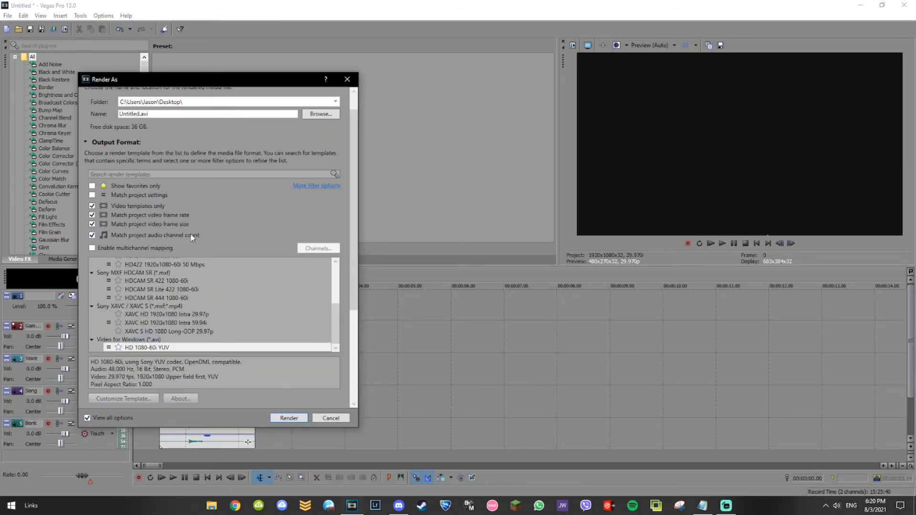
scroll(121, 222, down, 1)
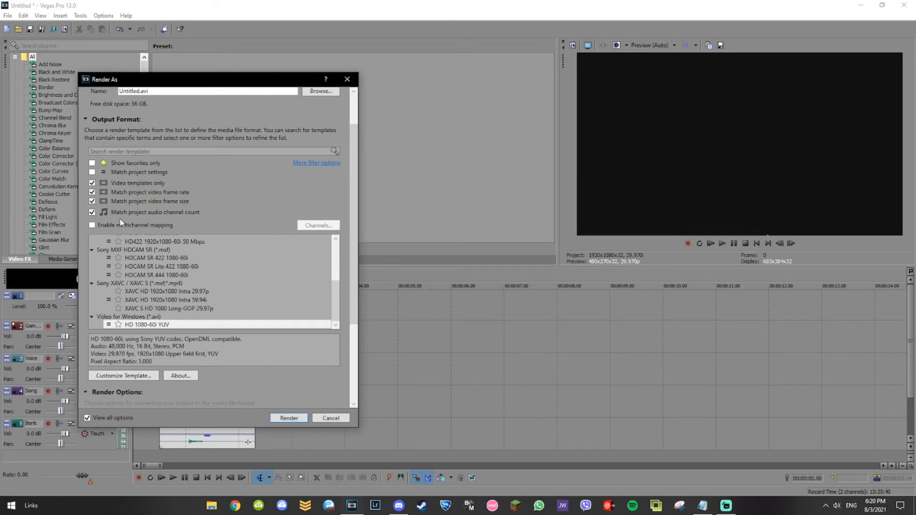
click(92, 225)
- Map the mono downmixes of Bus A, Bus B, Bus C and Bus D to channels 1 to 4
click(310, 226)
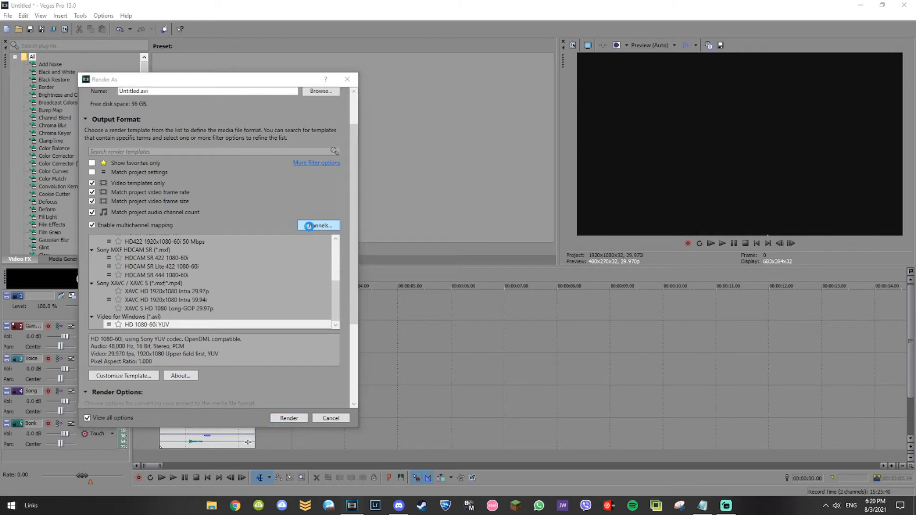
drag(386, 130, 258, 129)
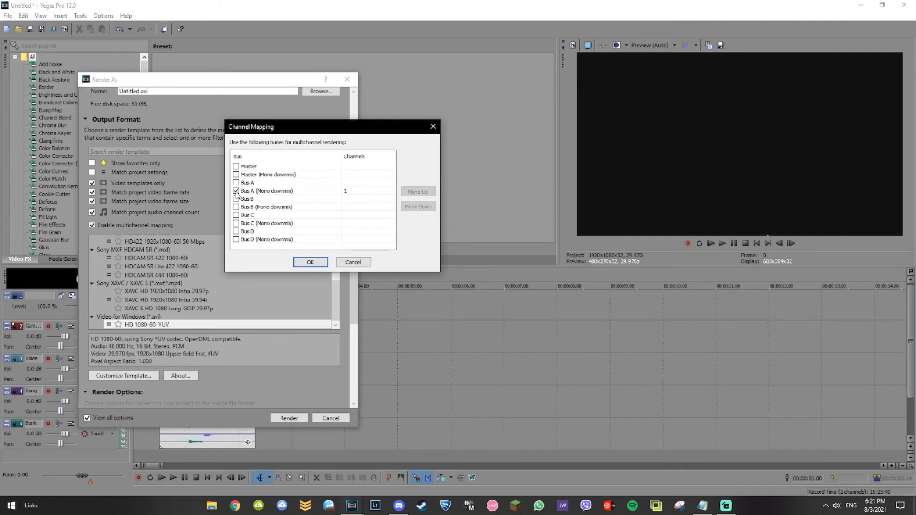
click(237, 207)
click(236, 240)
click(310, 263)
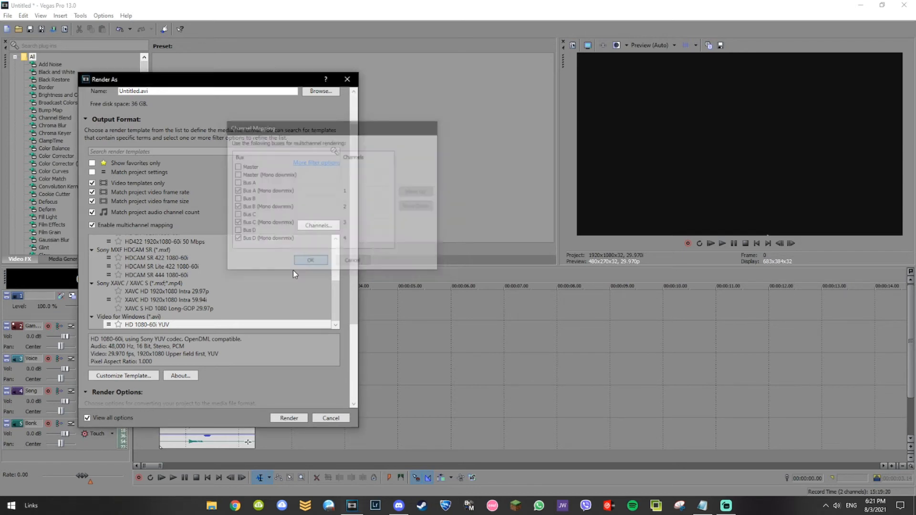
- Customize the HD 1080-60i YUV template, keeping the HD 1080 frame size and turning off interleaving
click(147, 325)
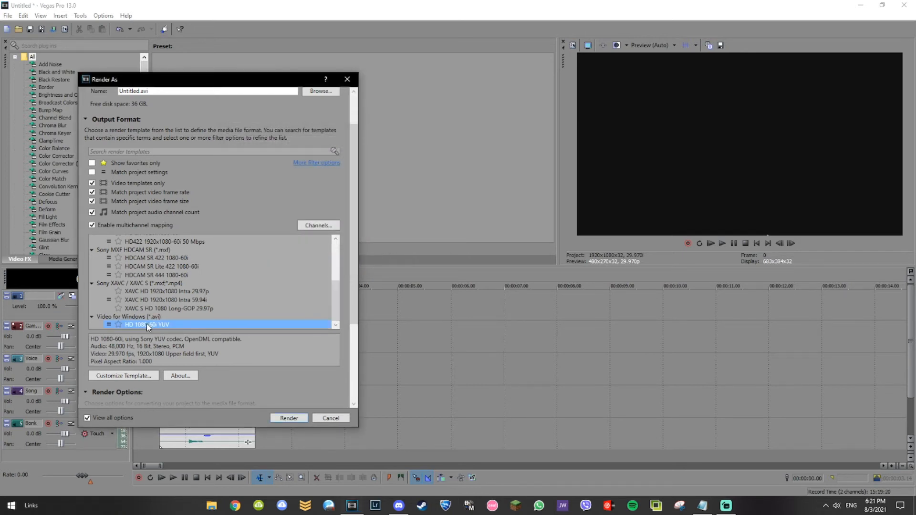
click(139, 376)
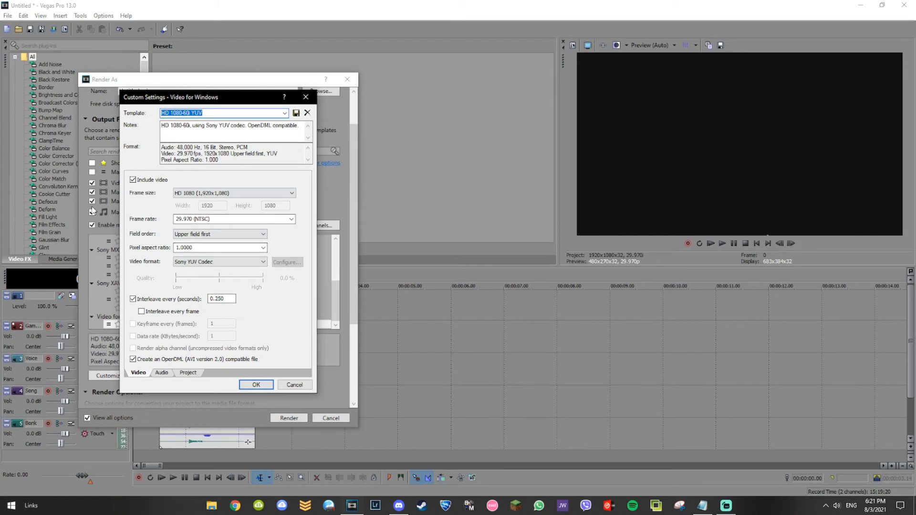
click(213, 192)
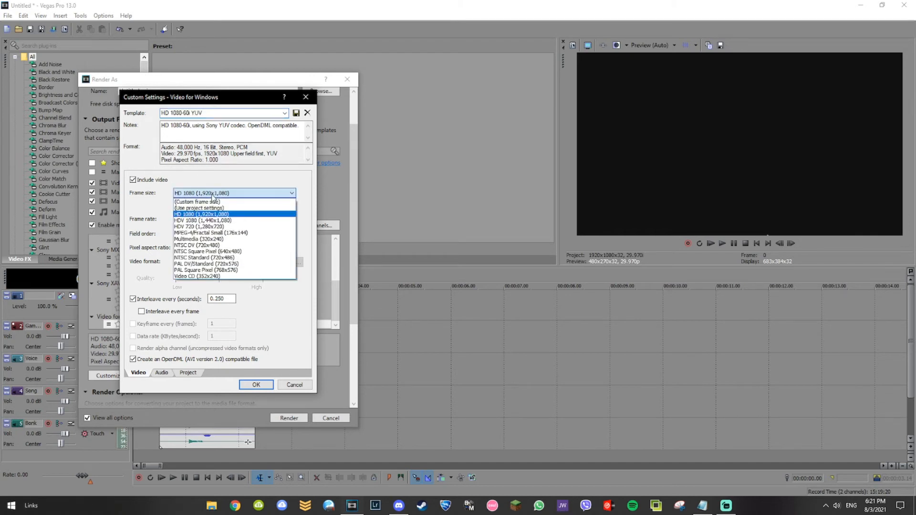
click(220, 200)
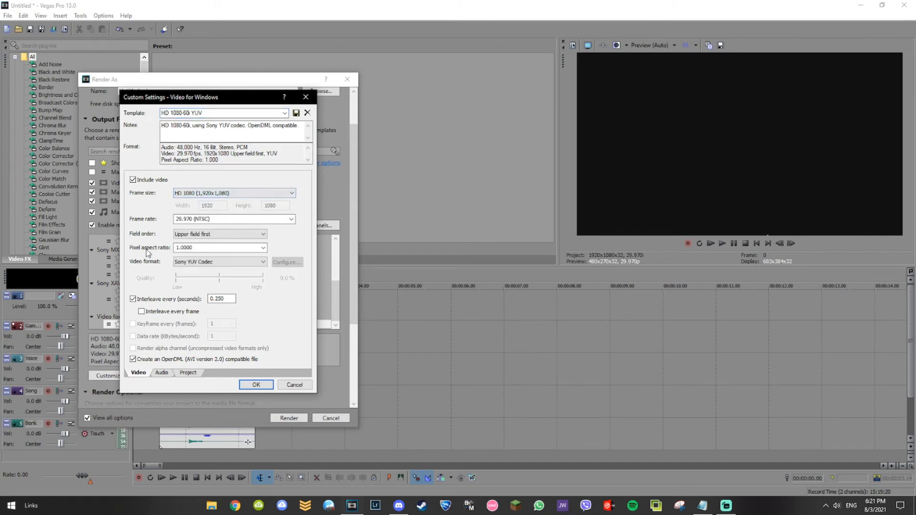
click(134, 300)
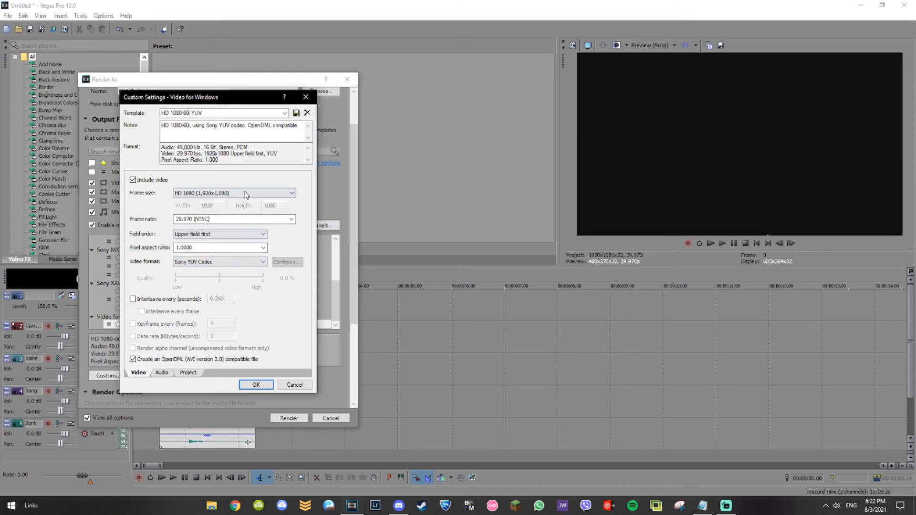
- Set the template's audio to 4 Channels and accept the custom settings
click(164, 374)
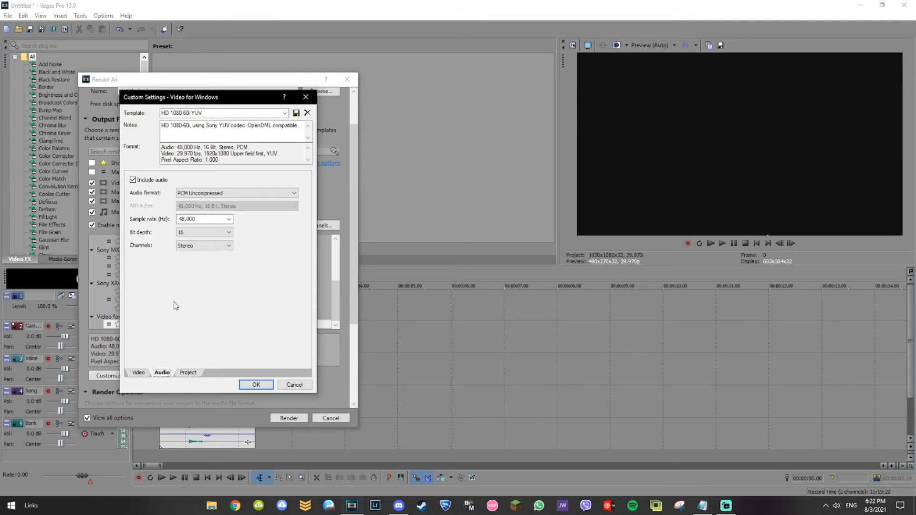
click(211, 246)
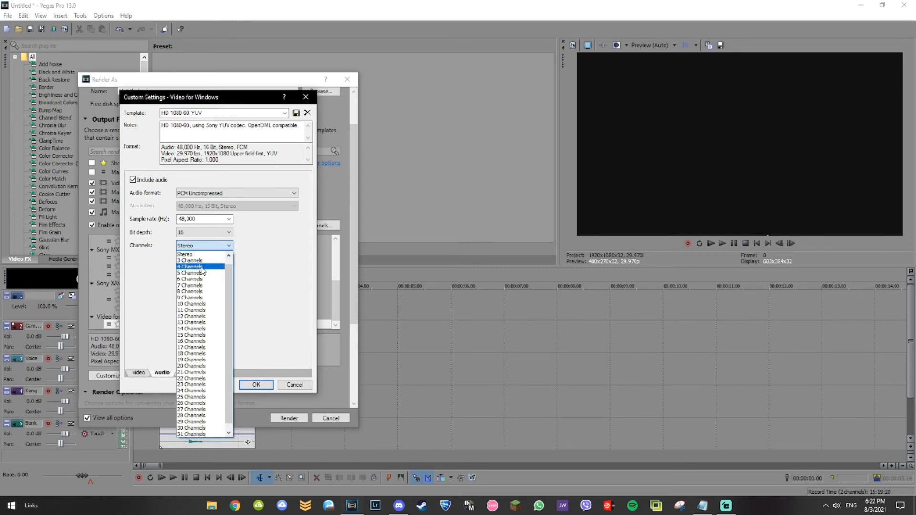
click(202, 267)
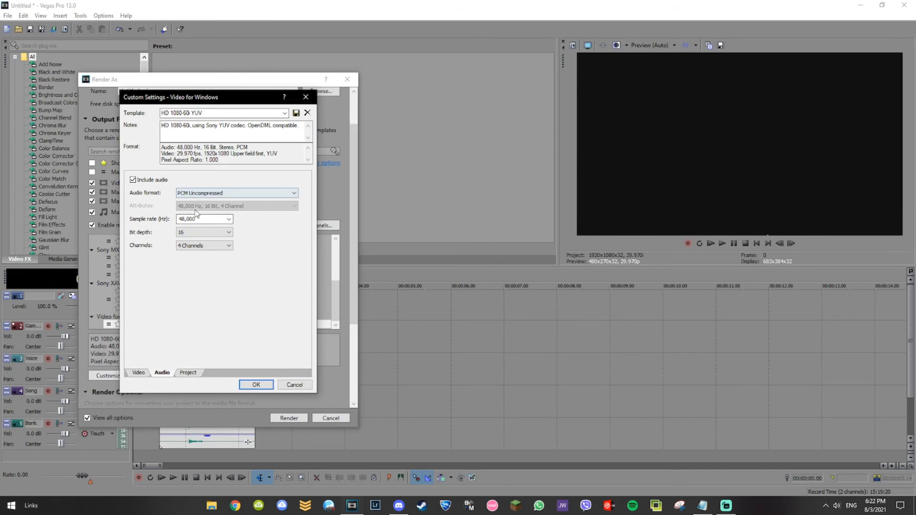
click(142, 374)
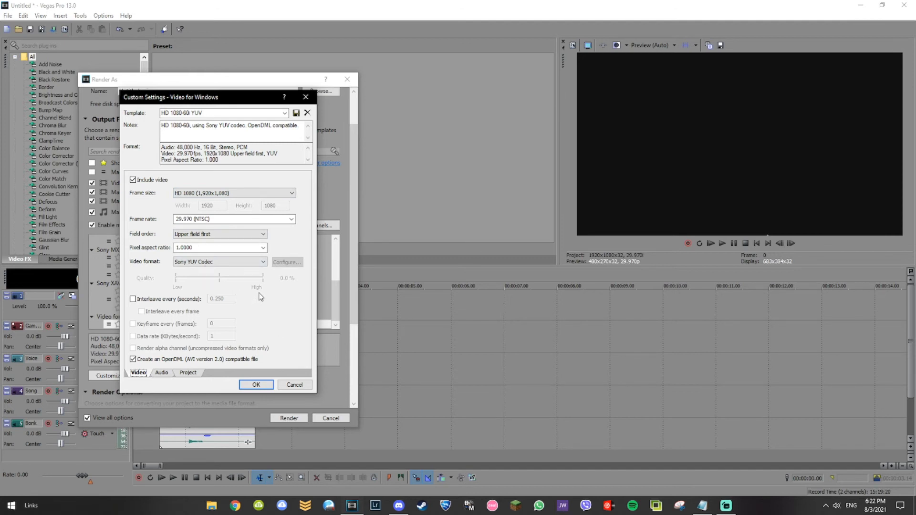
click(259, 384)
- Name the output file test and start the render
scroll(359, 267, up, 2)
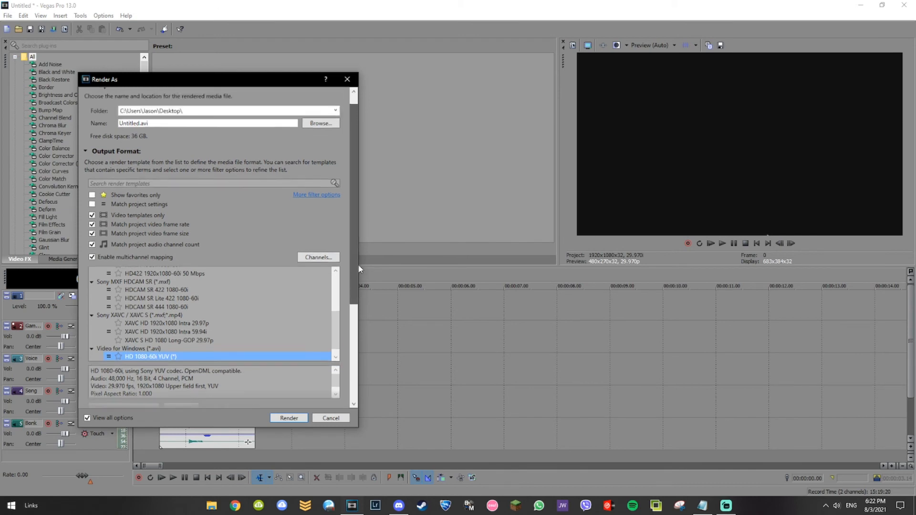
double_click(175, 138)
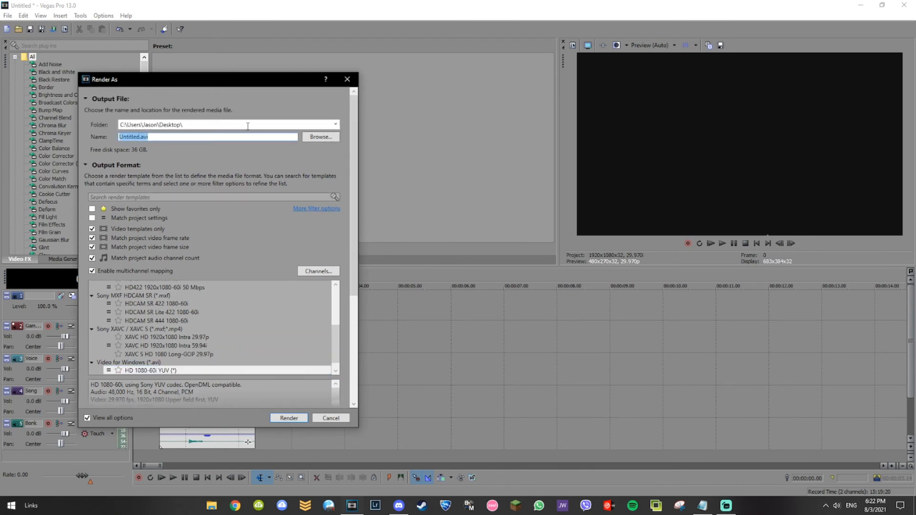
text(test)
key(Return)
- Import test.avi into the timeline and move its clips after the original ones, starting at about 00:00:07.09
scroll(344, 358, down, 3)
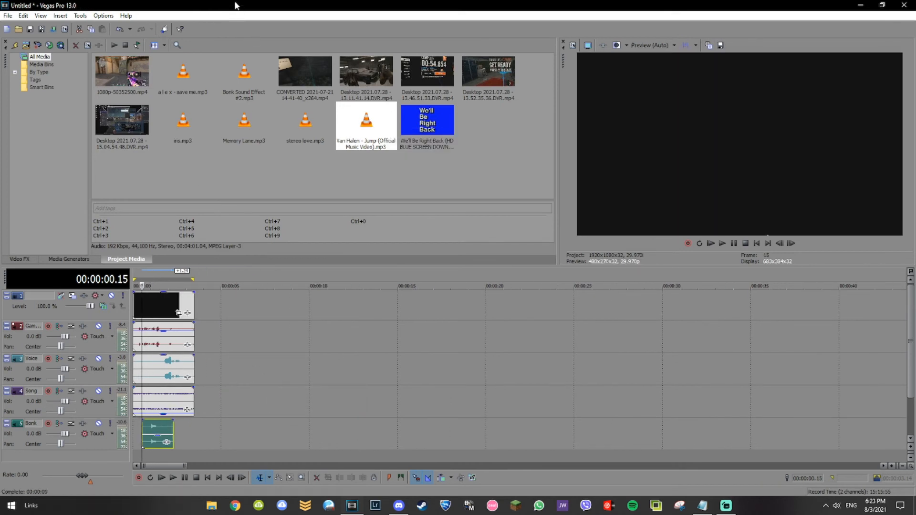
click(18, 29)
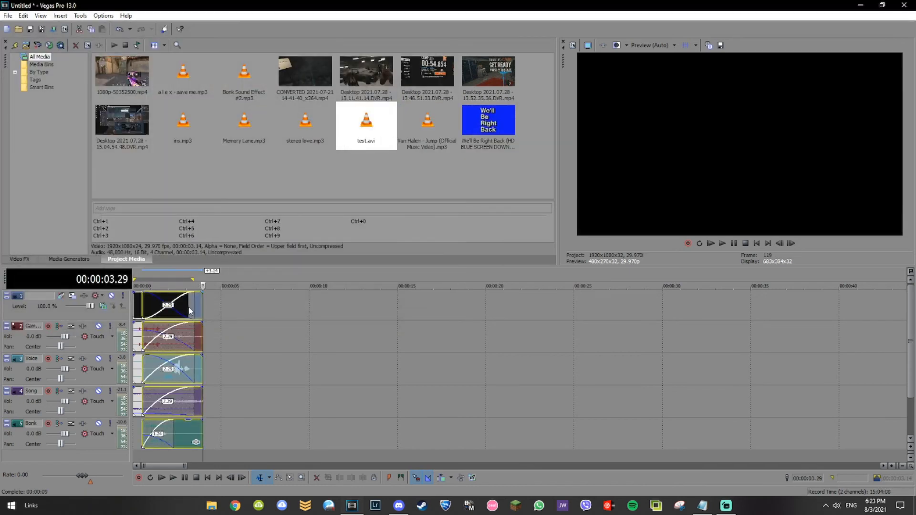
drag(224, 314, 316, 338)
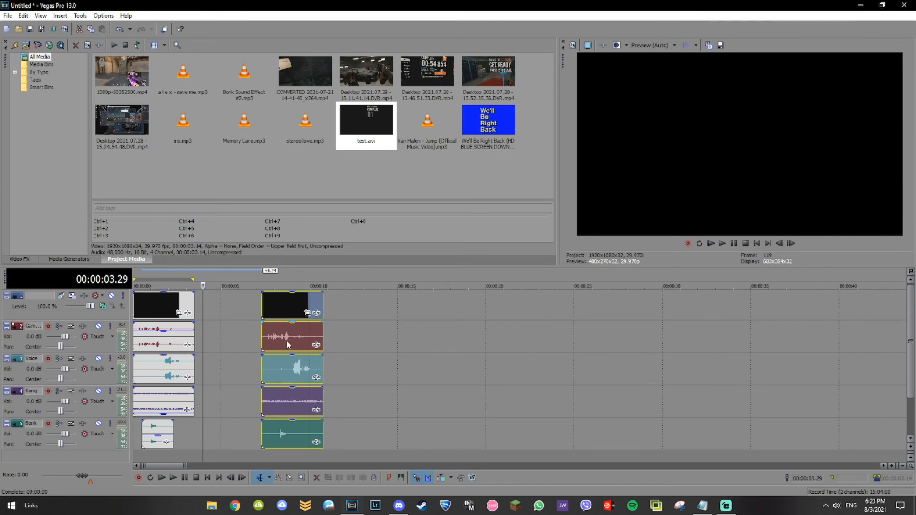
- Solo the Game Audio track and play the rendered clip from its start
click(263, 331)
scroll(263, 332, up, 3)
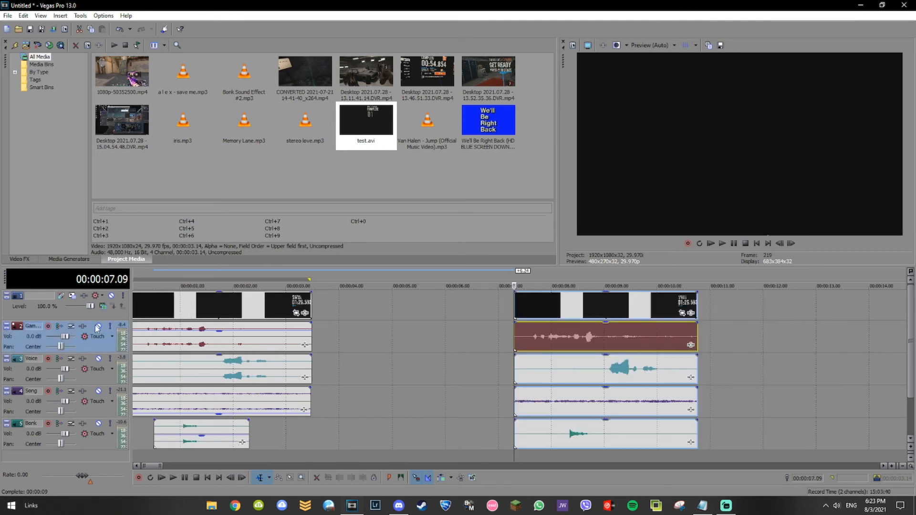
click(110, 327)
key(space)
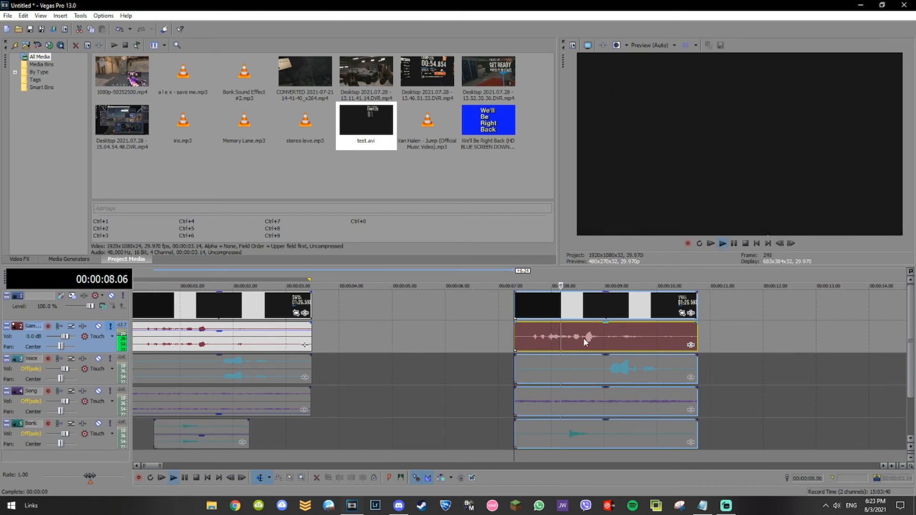
key(space)
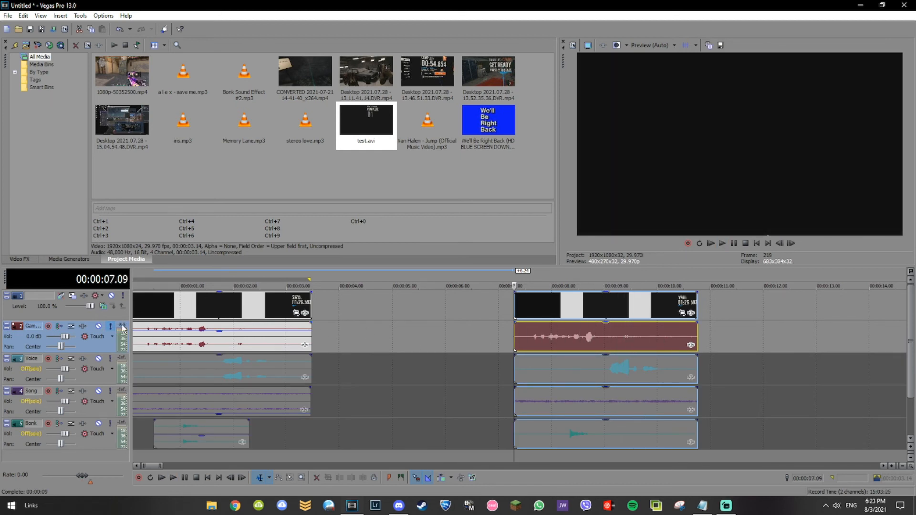
- Solo the Voice track instead of Game Audio and play the rendered clip
click(111, 359)
click(111, 326)
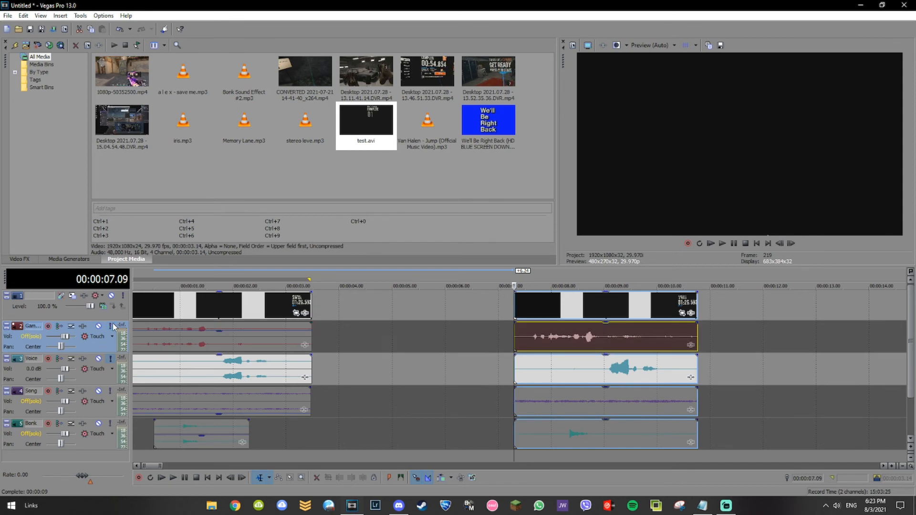
key(space)
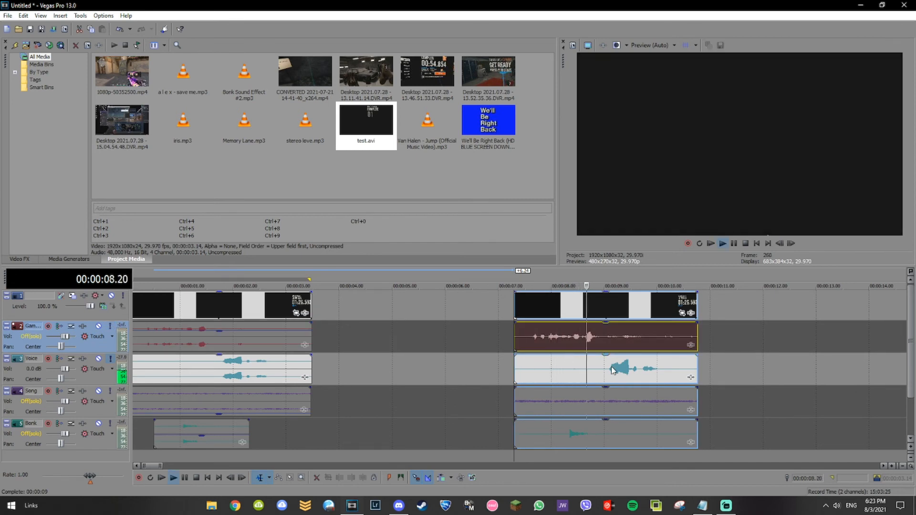
key(space)
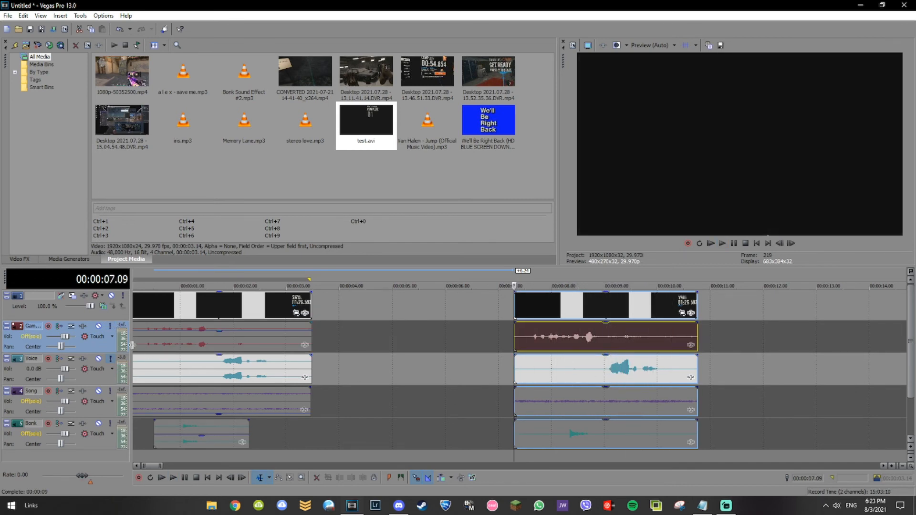
- Solo the Song track instead of Voice and play the rendered clip
click(110, 358)
click(109, 391)
key(space)
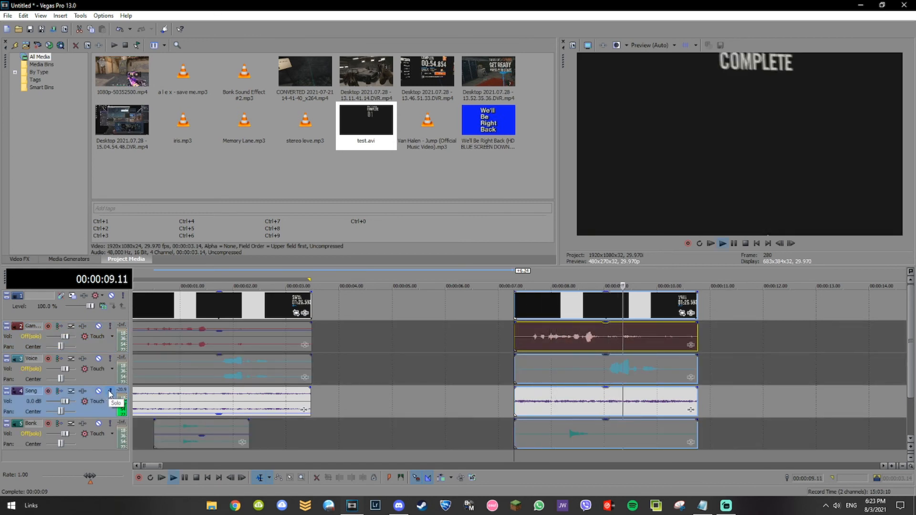
key(space)
- Solo the Bonk track instead of Song, play the rendered clip, and turn the solo off again
click(110, 392)
click(112, 424)
key(space)
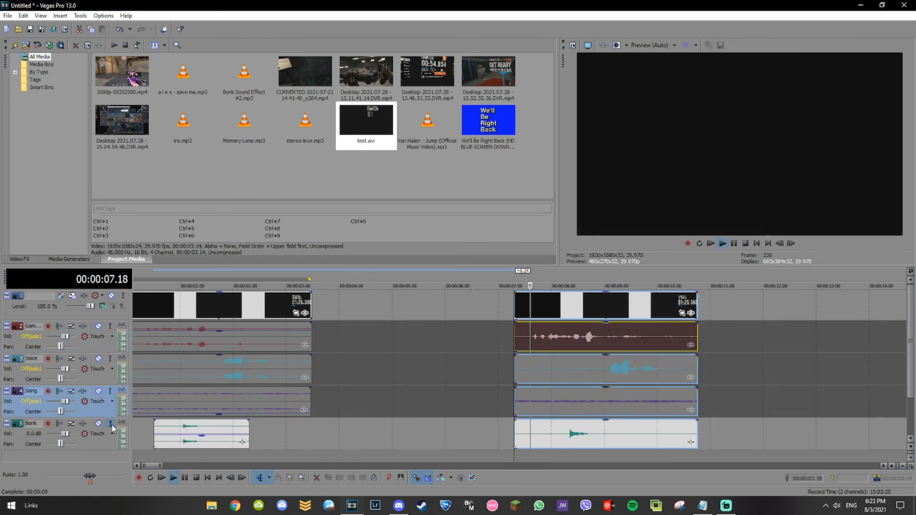
click(111, 425)
key(space)
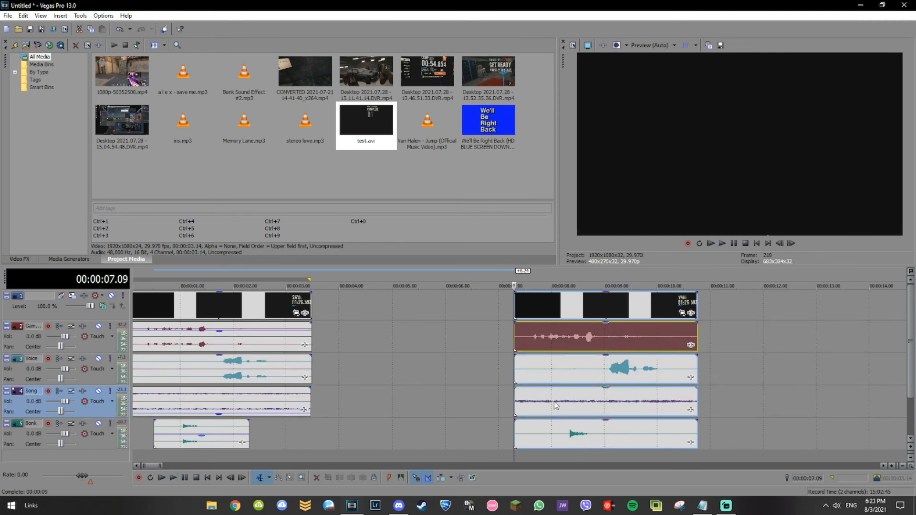
scroll(640, 378, down, 2)
click(371, 337)
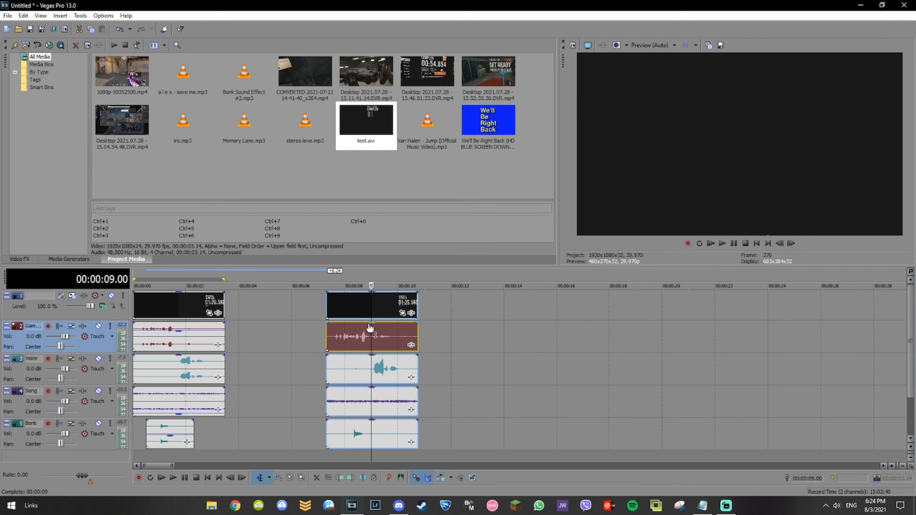
drag(386, 356, 386, 356)
drag(384, 388, 381, 388)
click(374, 356)
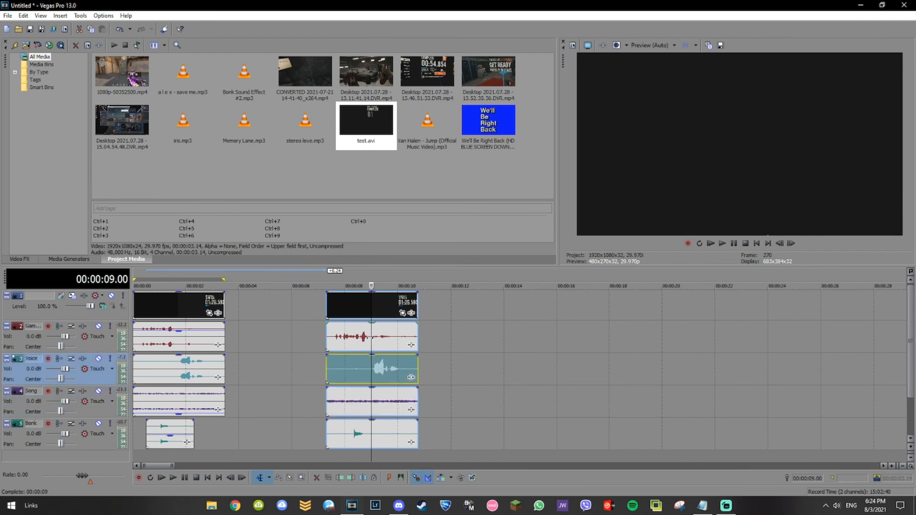
click(377, 429)
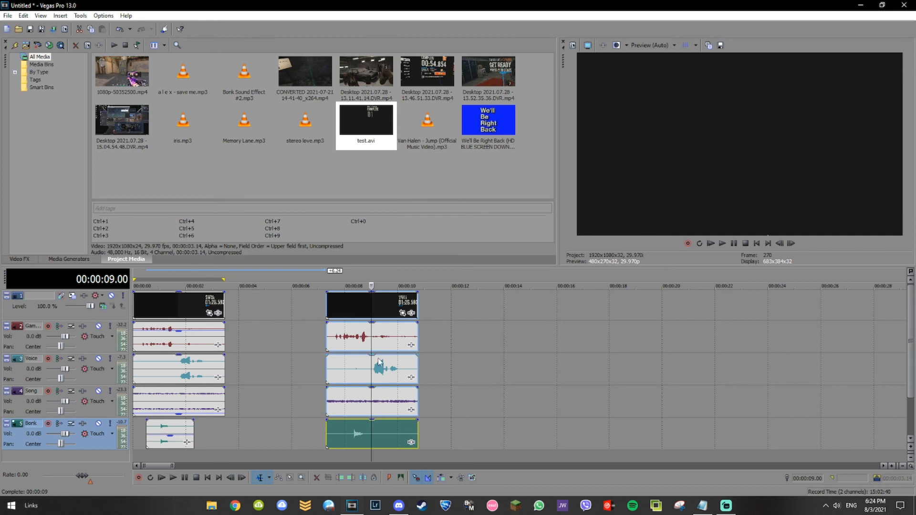
scroll(385, 328, down, 2)
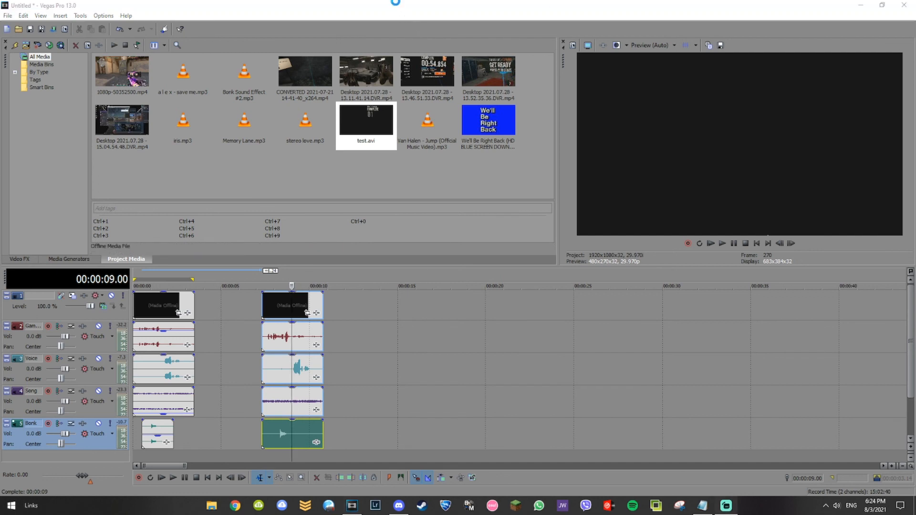
click(403, 5)
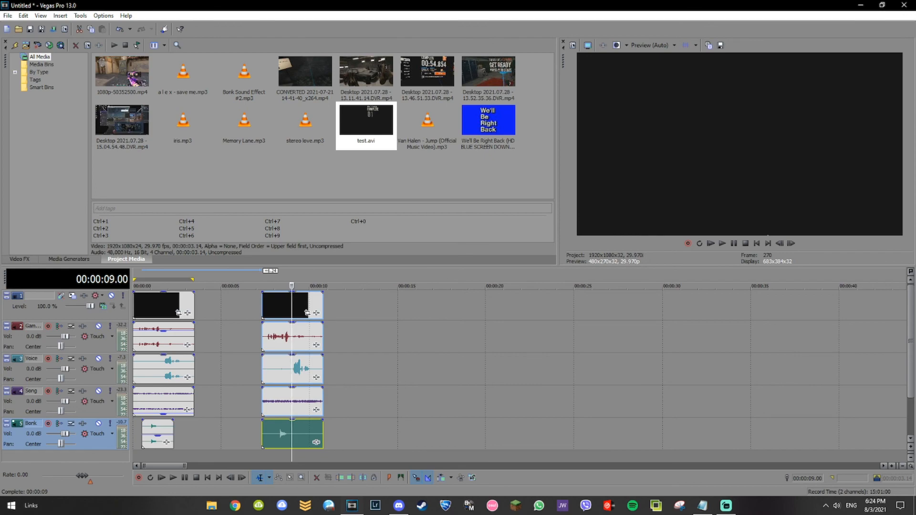